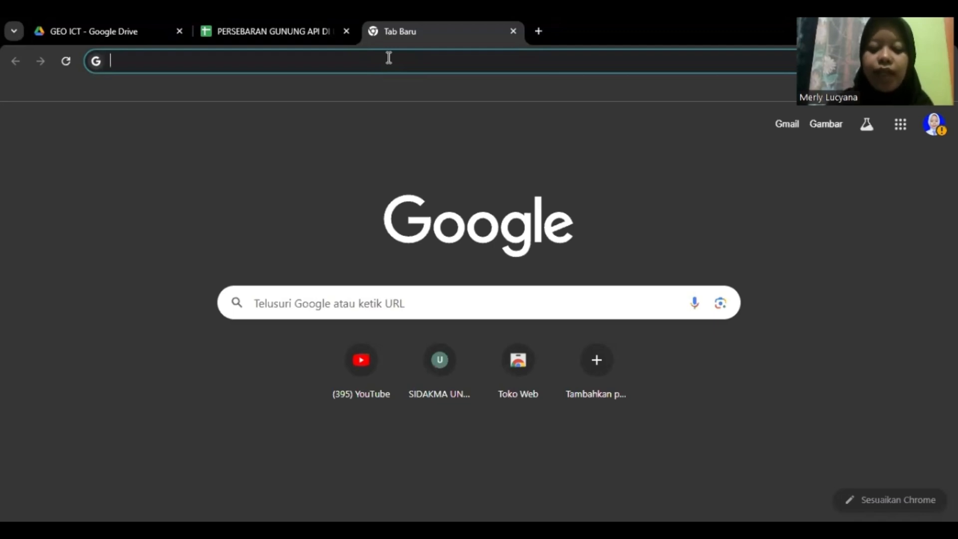
# Search Google for 'MY MAPS' and open the 'MyMaps - Google' result
pyautogui.write('MY MAPS')
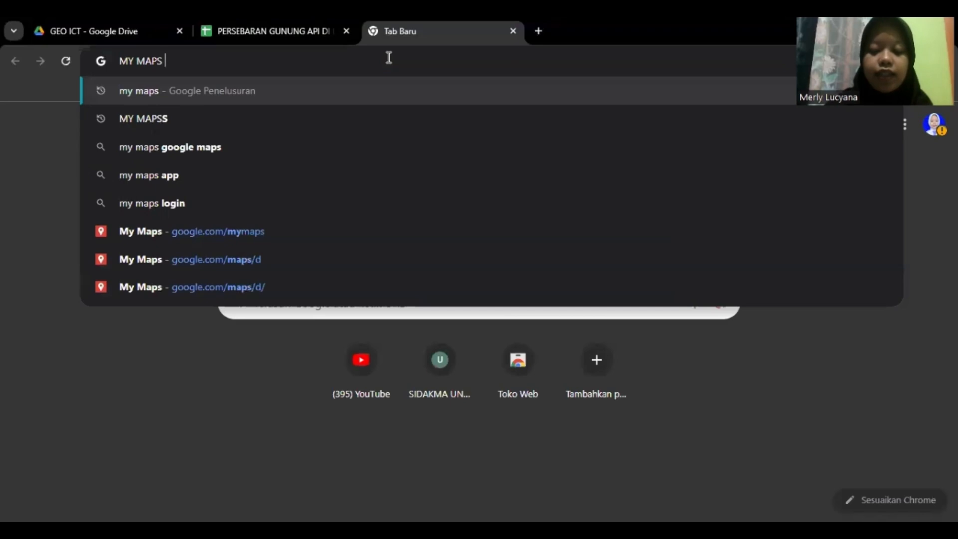
pyautogui.press('Return')
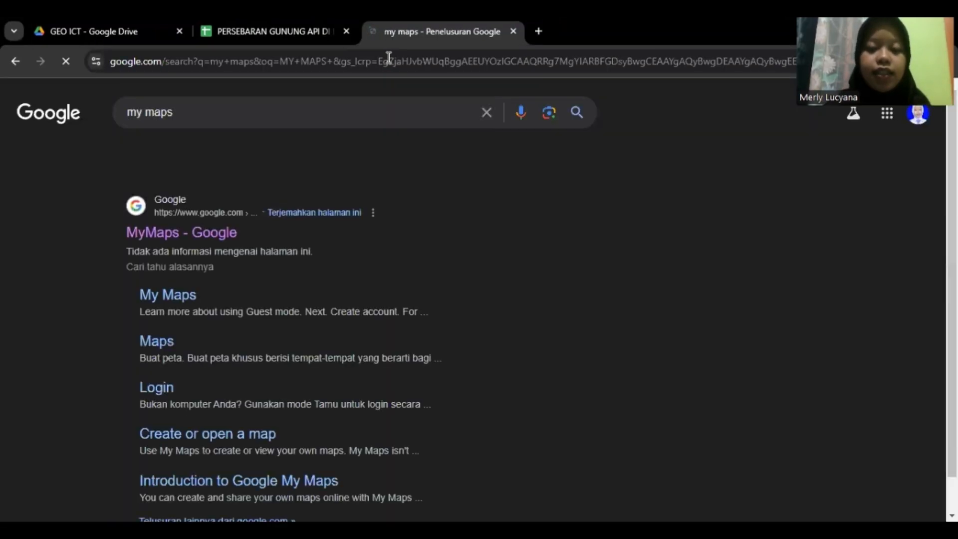
pyautogui.click(179, 235)
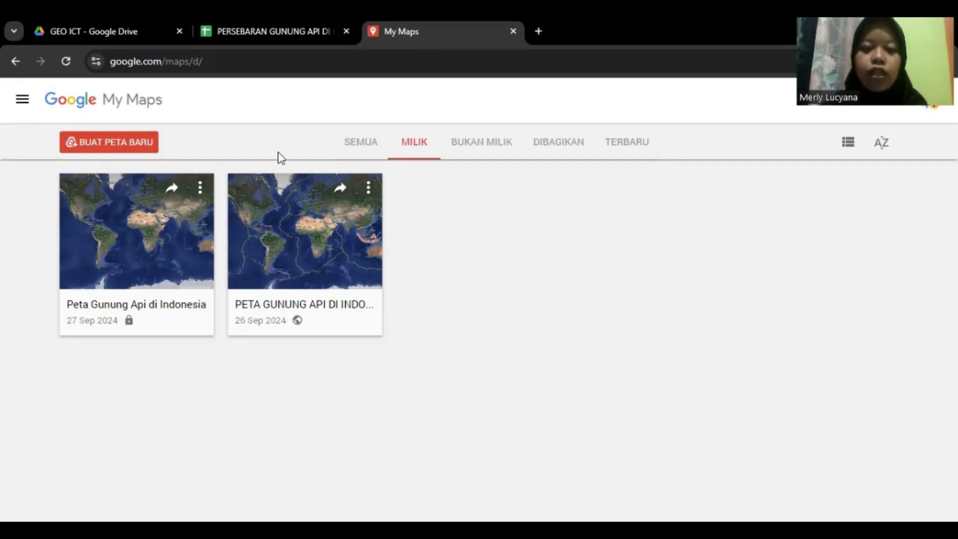
# Create a new map with BUAT PETA BARU, accepting the Drive notice with CREATE
pyautogui.click(141, 149)
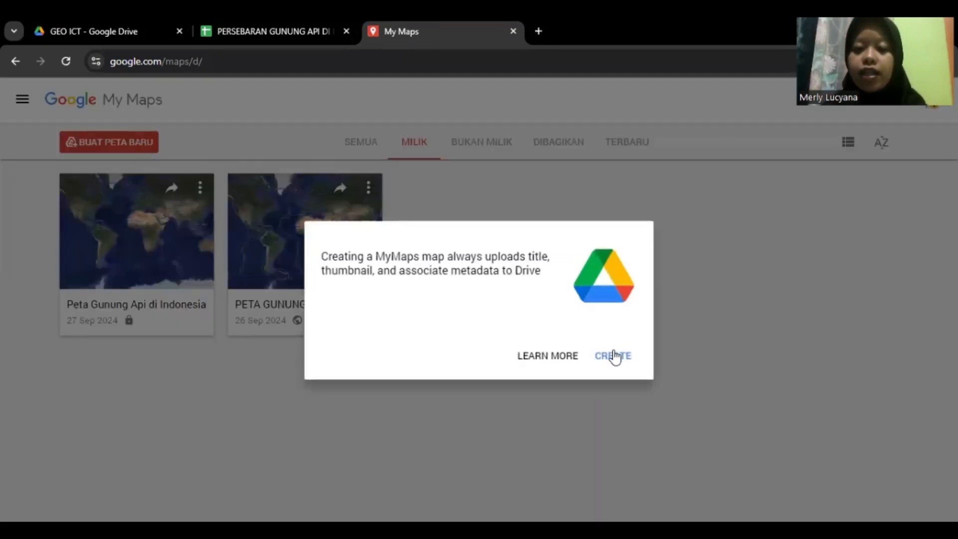
pyautogui.click(614, 355)
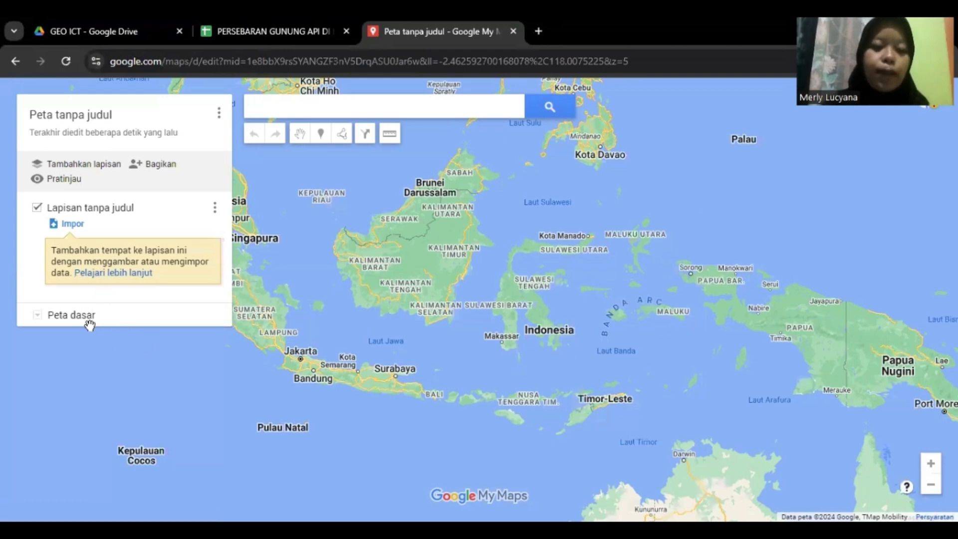
# Switch the base map to Satelit and recentre the view on the Indonesian archipelago
pyautogui.click(38, 319)
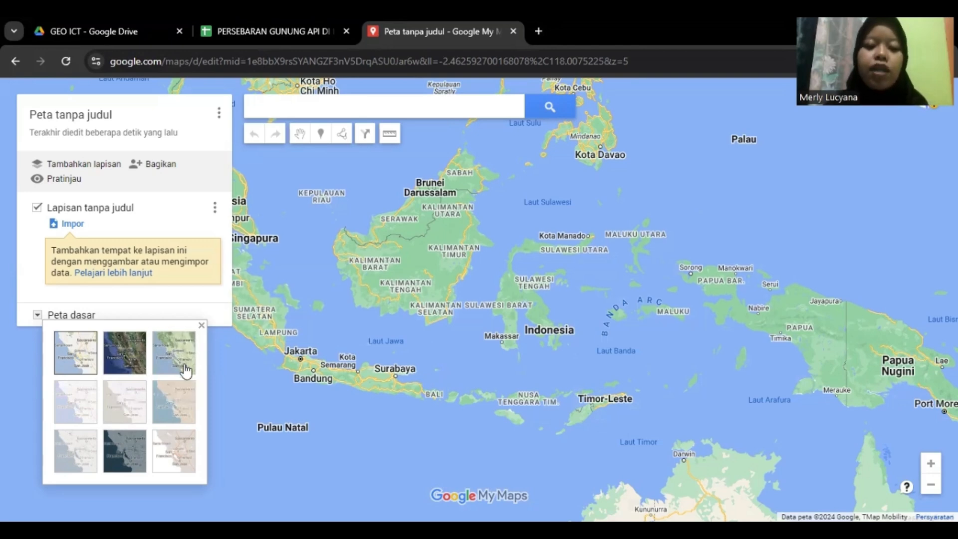
pyautogui.click(120, 366)
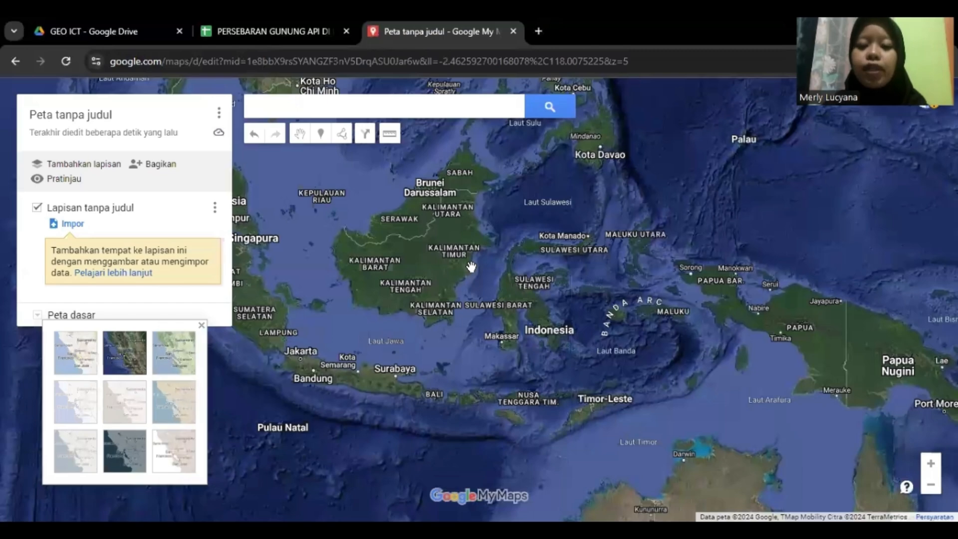
pyautogui.moveTo(506, 147); pyautogui.dragTo(452, 184)
pyautogui.moveTo(653, 236); pyautogui.dragTo(780, 231)
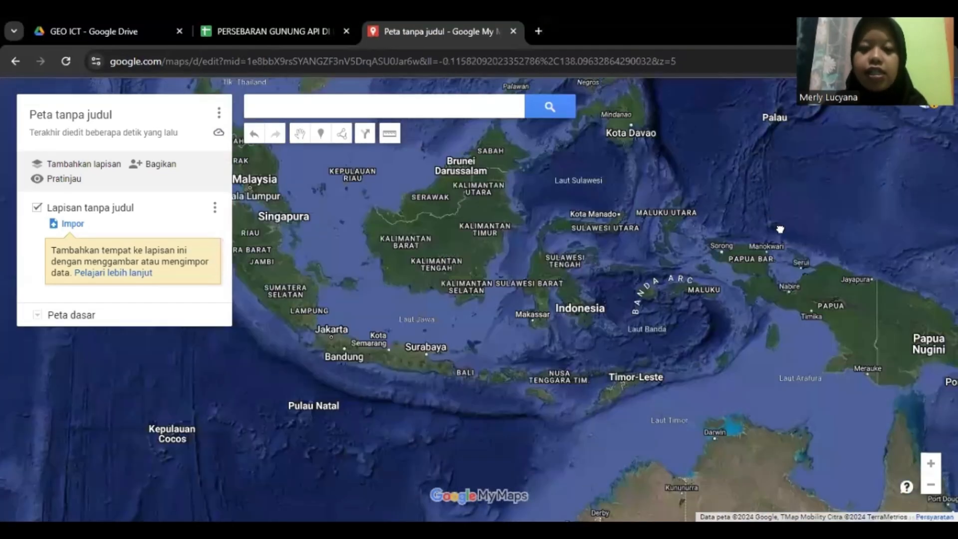
pyautogui.moveTo(535, 237); pyautogui.dragTo(566, 284)
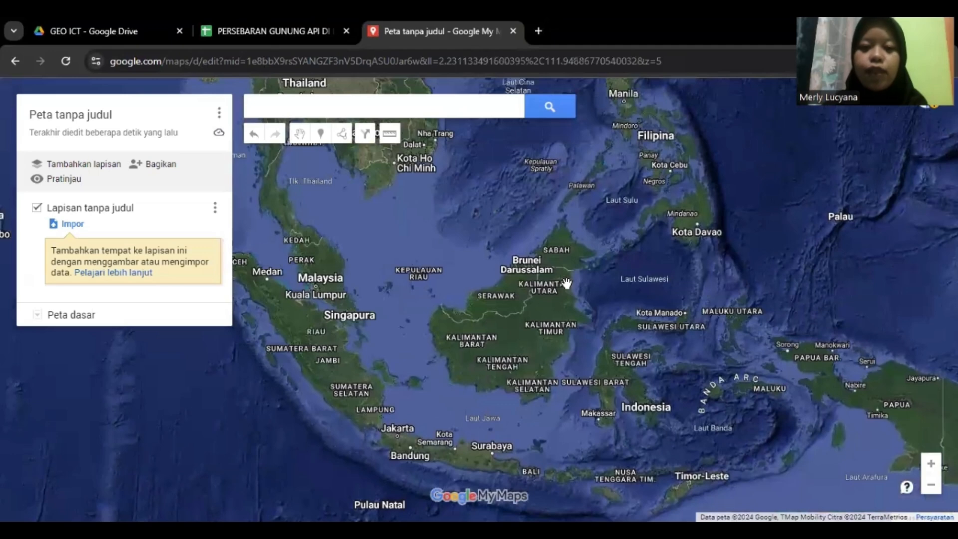
# Retitle the map 'Peta Gunung Api di Indonesia'
pyautogui.click(109, 117)
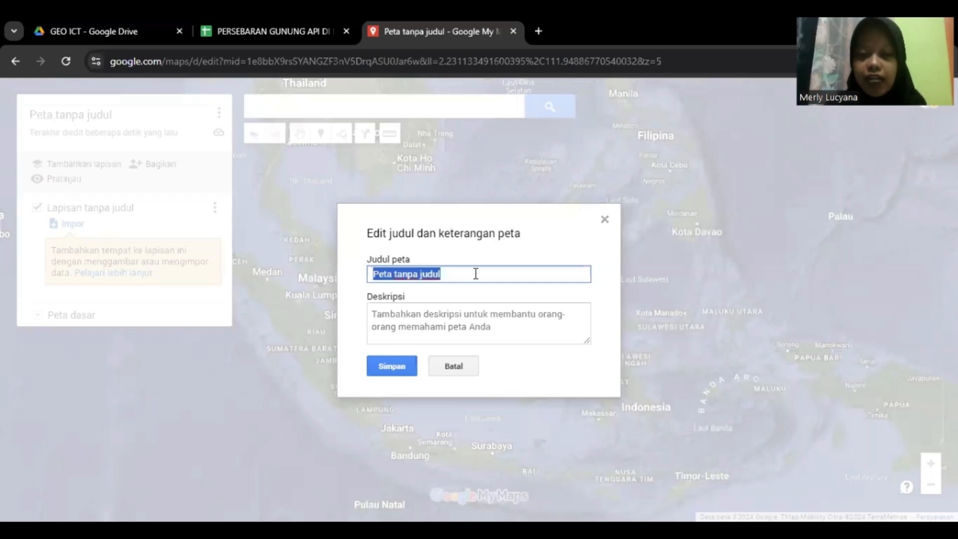
pyautogui.press('BackSpace')
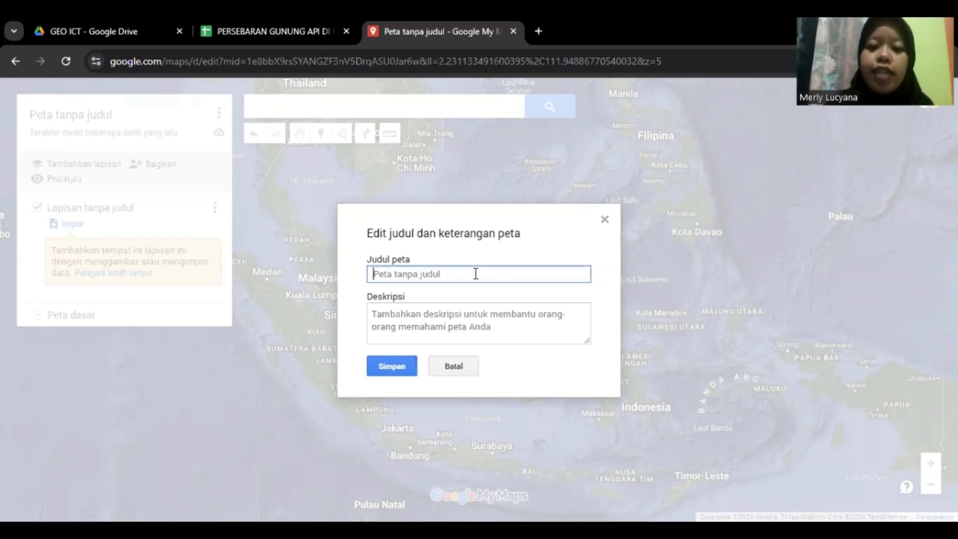
pyautogui.write('P')
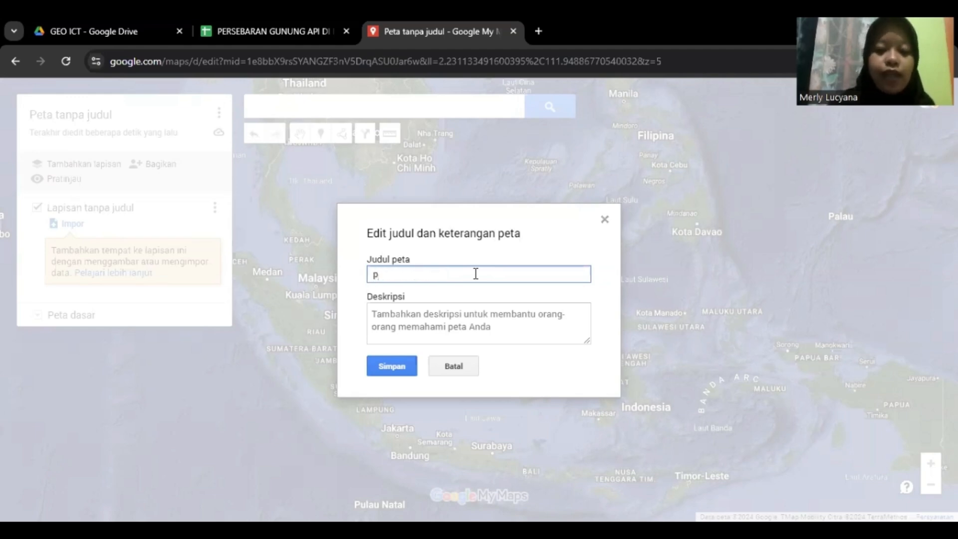
pyautogui.press('BackSpace')
pyautogui.write('Pet')
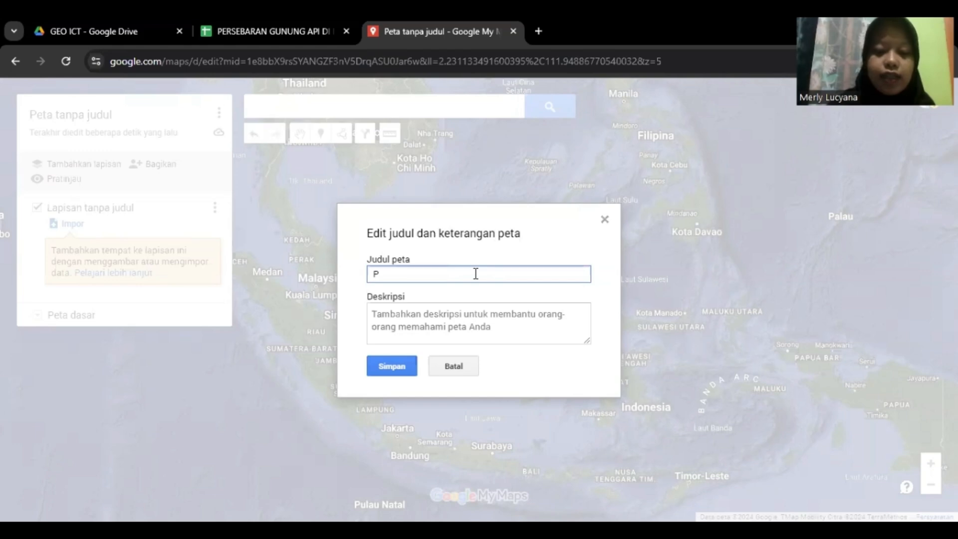
pyautogui.write('a Gun')
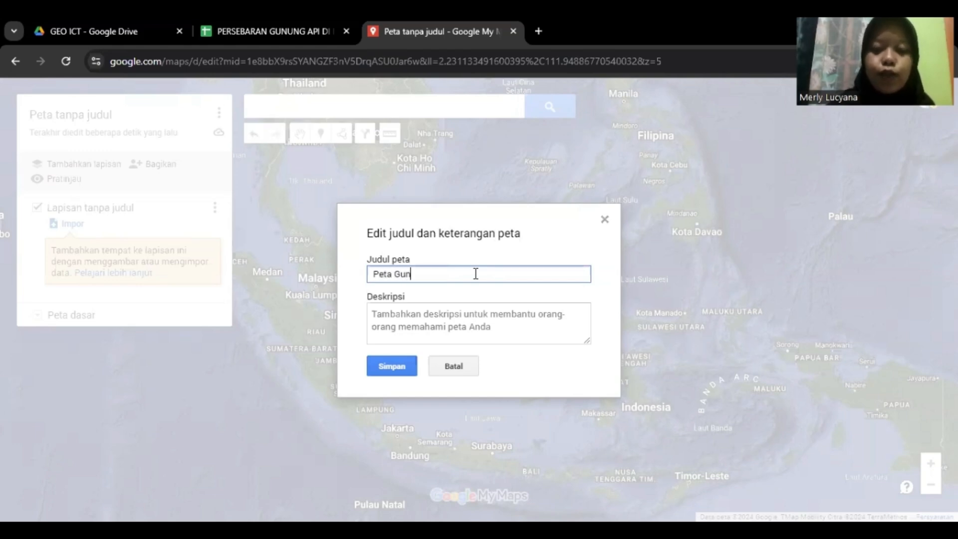
pyautogui.write('ung Api D')
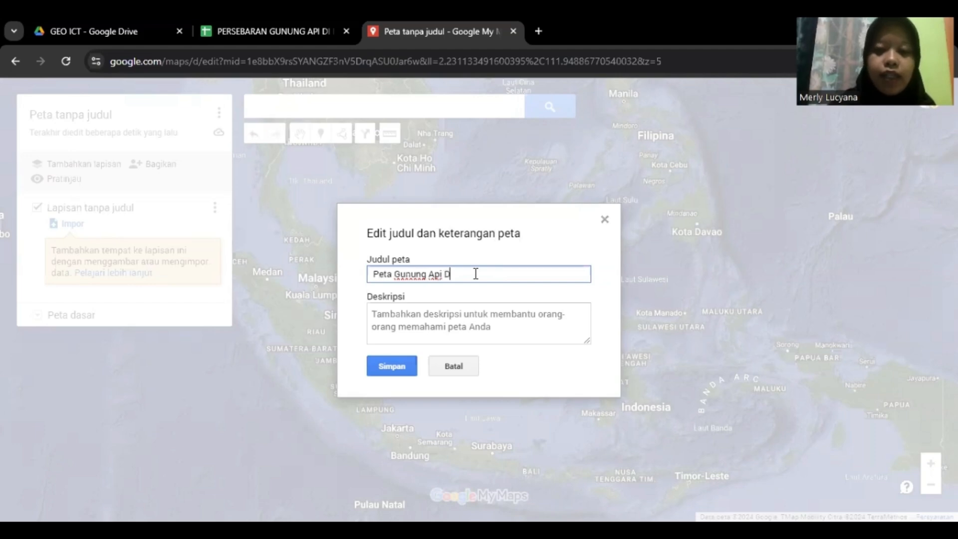
pyautogui.press('BackSpace')
pyautogui.write('di ')
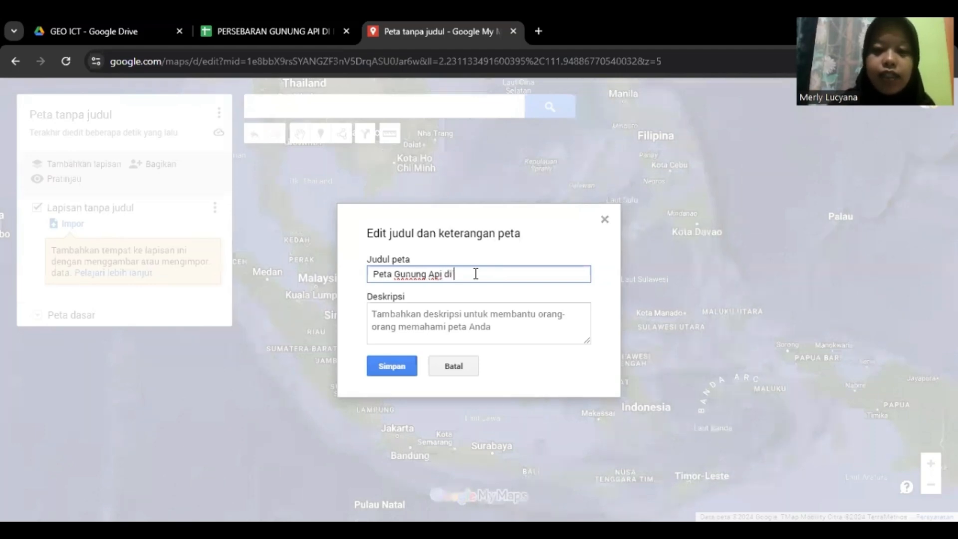
pyautogui.write('Indonsia')
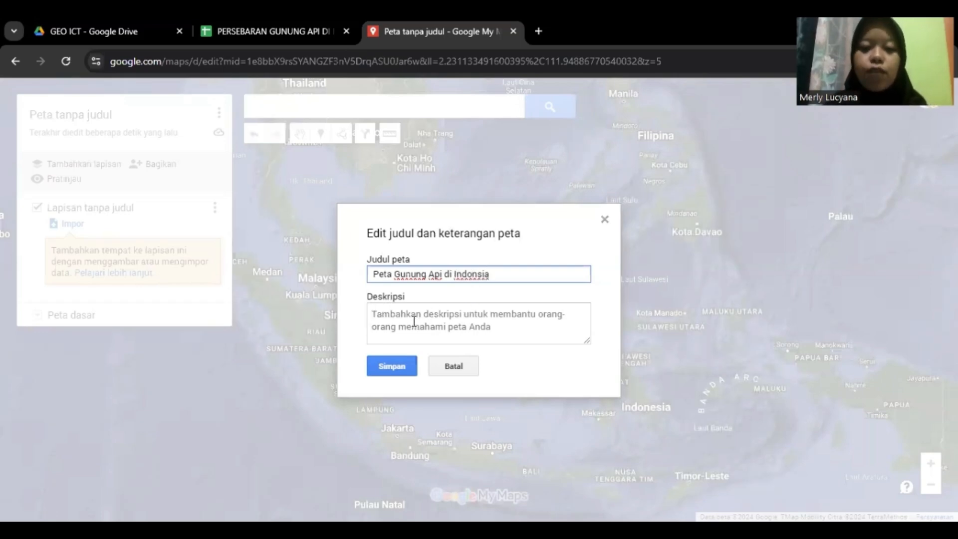
# Enter the author's name and ID number on two description lines, then save
pyautogui.click(413, 315)
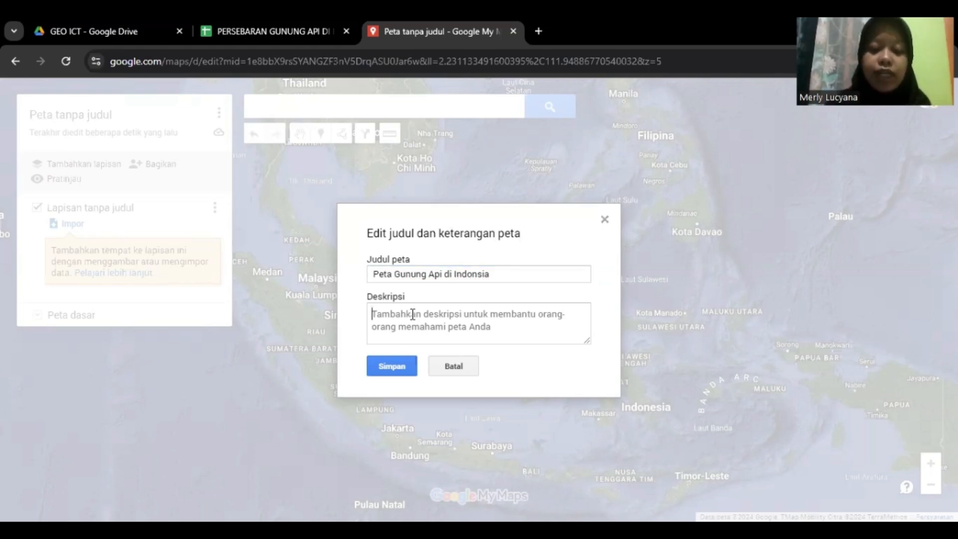
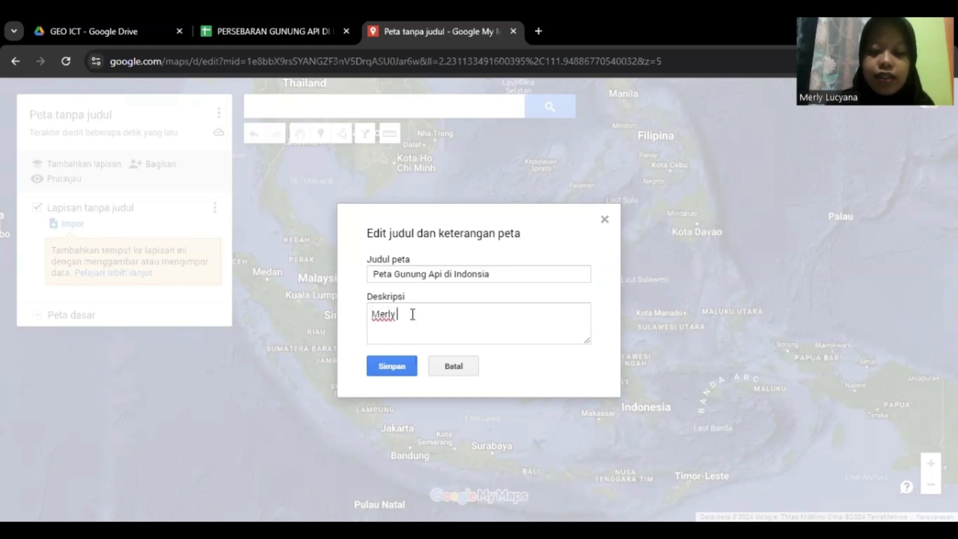
pyautogui.press('Return')
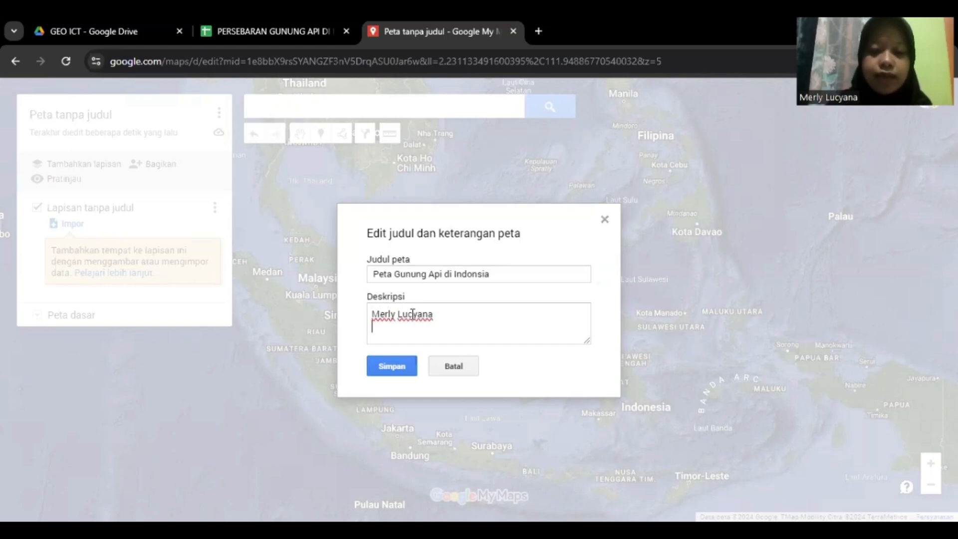
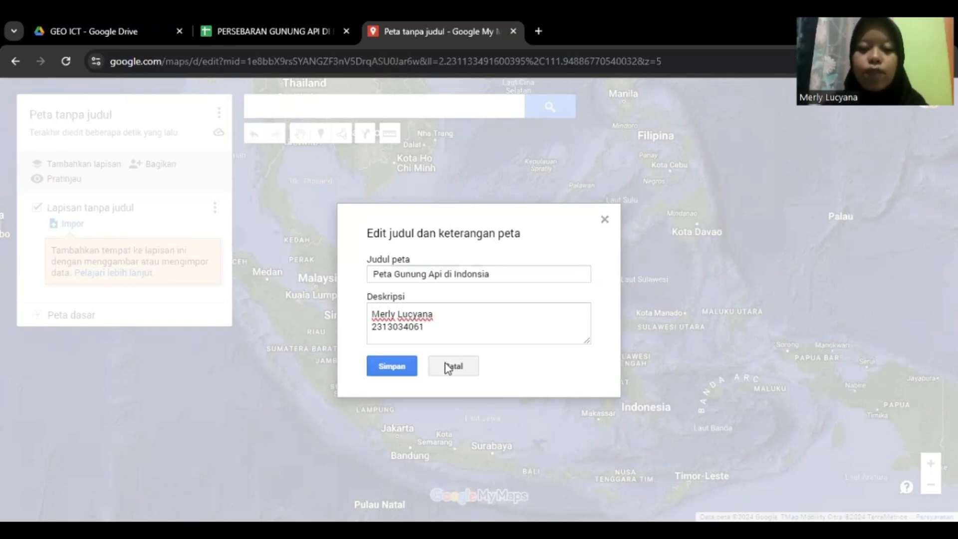
pyautogui.click(395, 366)
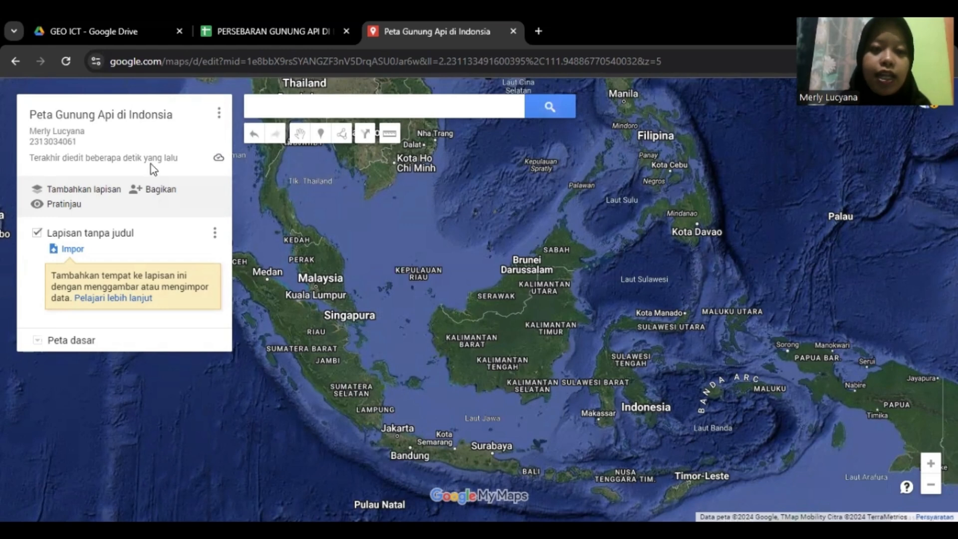
# Replace the untitled layer's name with 'Gunung Api Tipe A' and save it
pyautogui.click(111, 241)
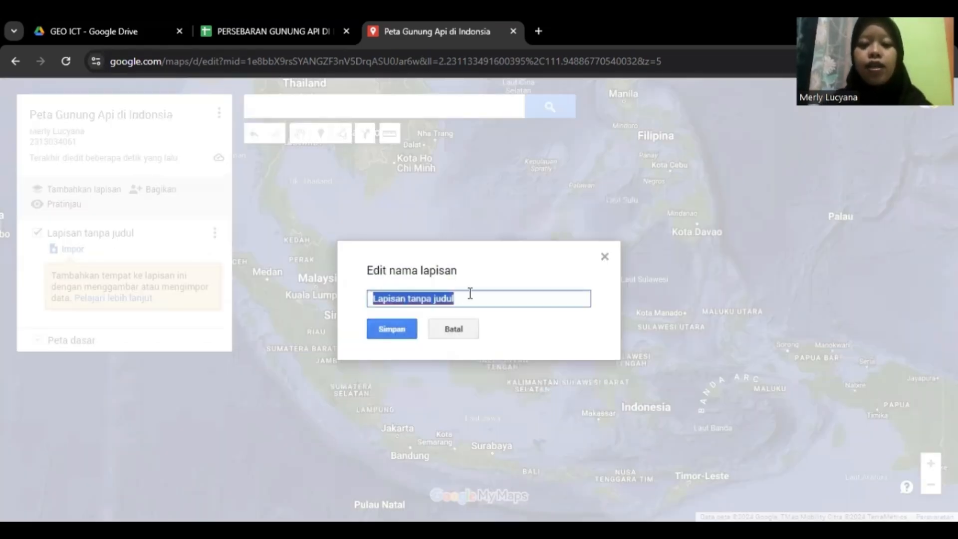
pyautogui.press('BackSpace')
pyautogui.write('G')
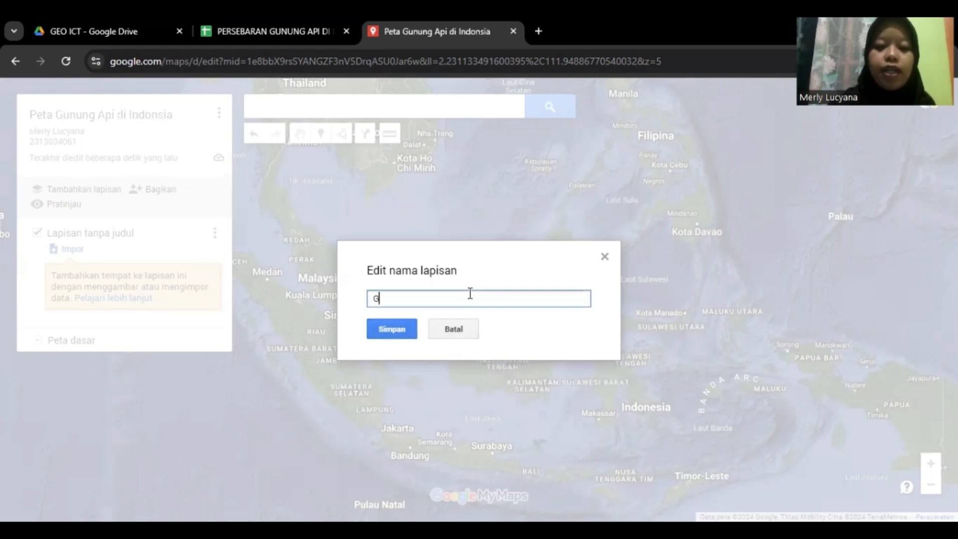
pyautogui.write('unung ')
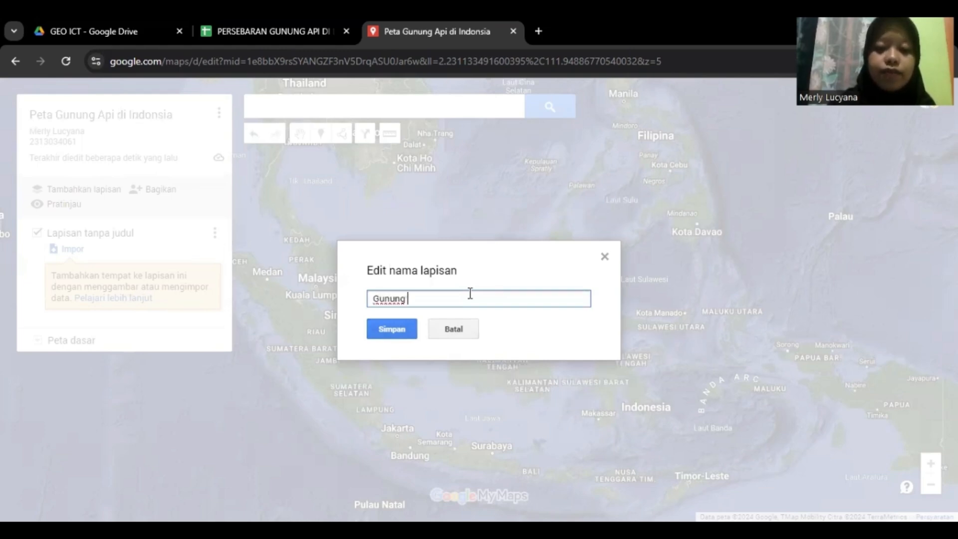
pyautogui.write('Api ')
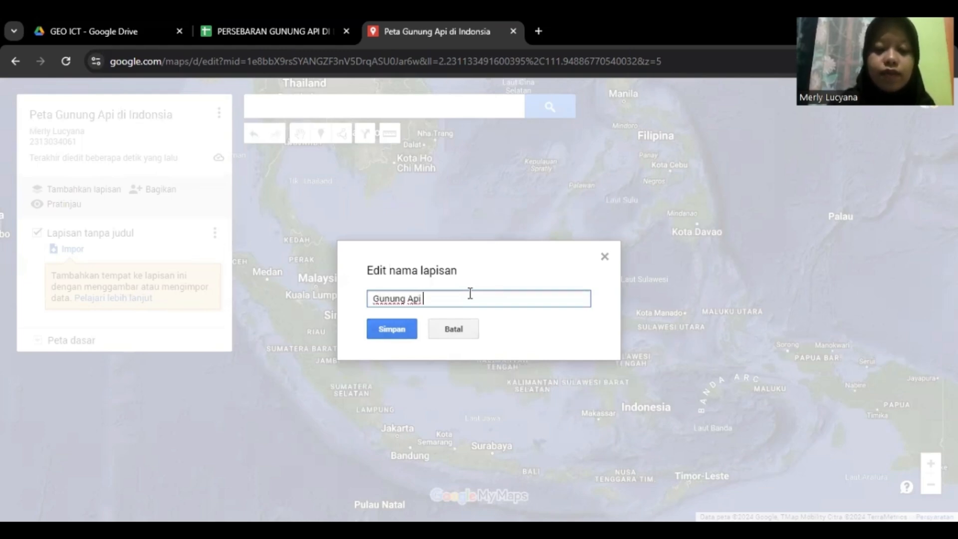
pyautogui.write('Tipe A')
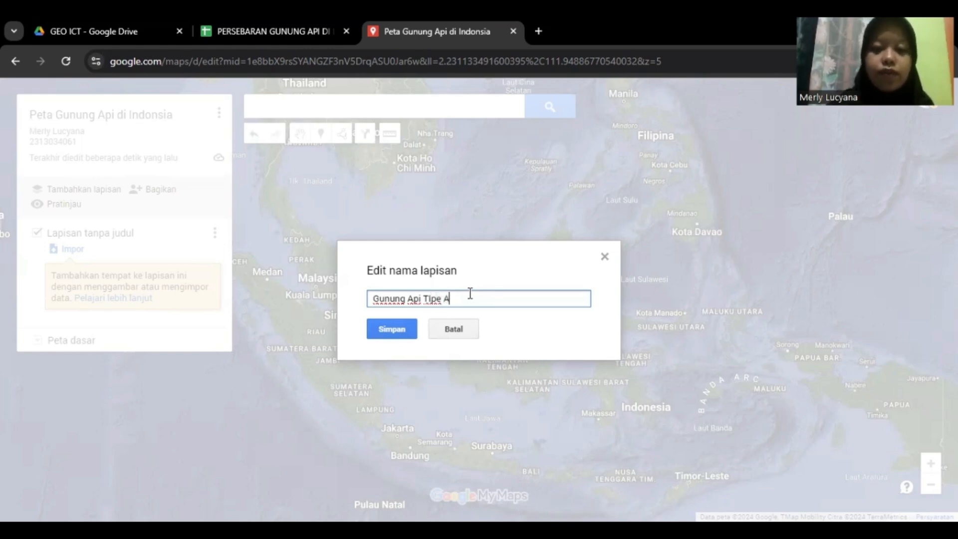
pyautogui.click(402, 338)
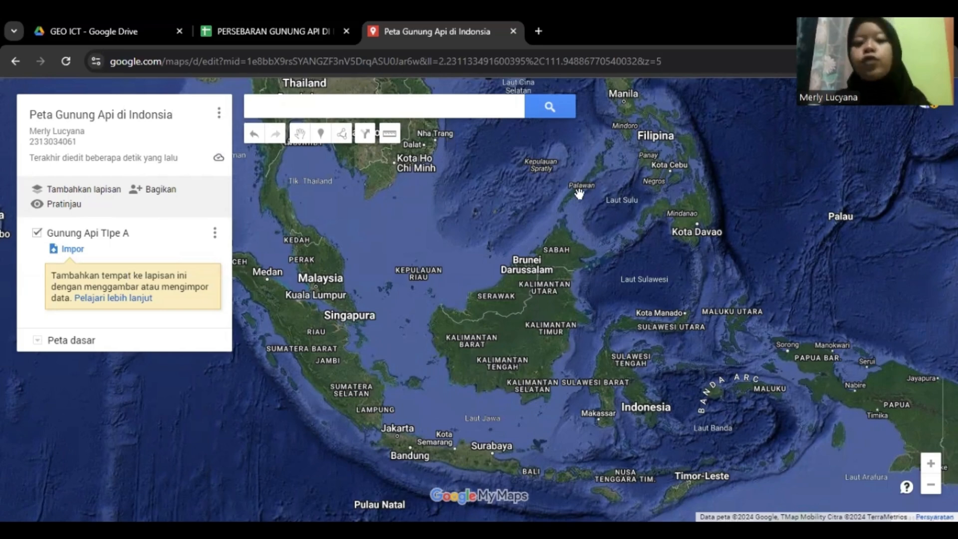
pyautogui.click(276, 30)
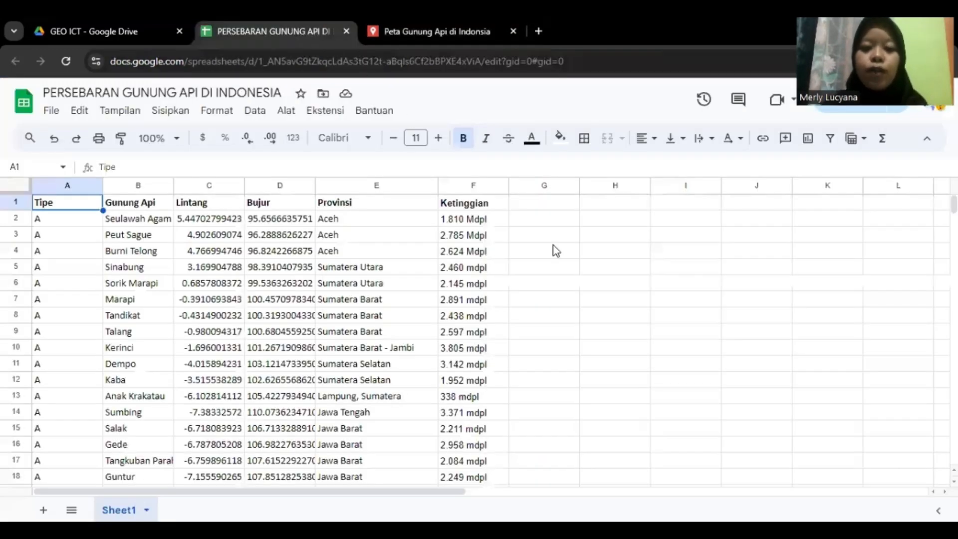
pyautogui.scroll(-2, 553, 244)
pyautogui.scroll(2, 399, 280)
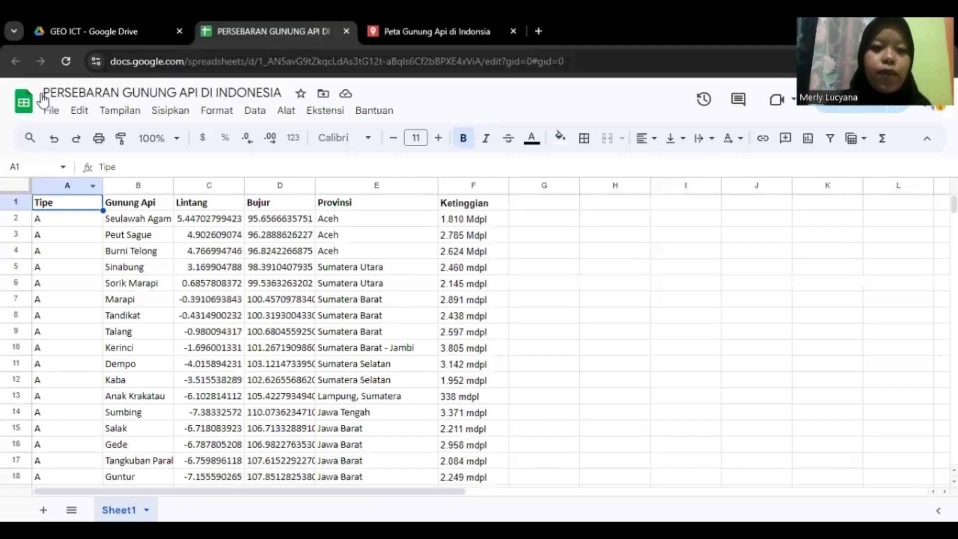
pyautogui.scroll(-6, 429, 276)
pyautogui.scroll(-20, 431, 277)
pyautogui.scroll(8, 430, 277)
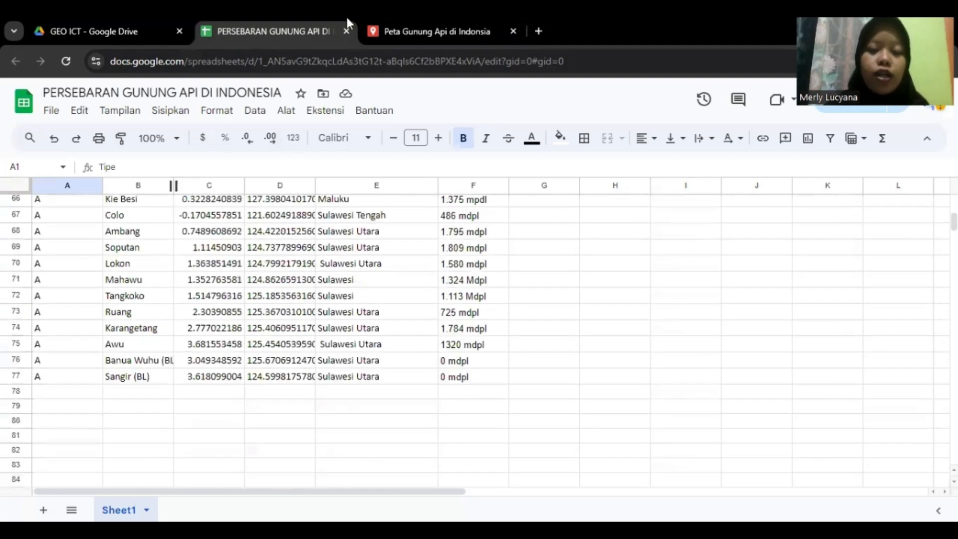
pyautogui.click(405, 32)
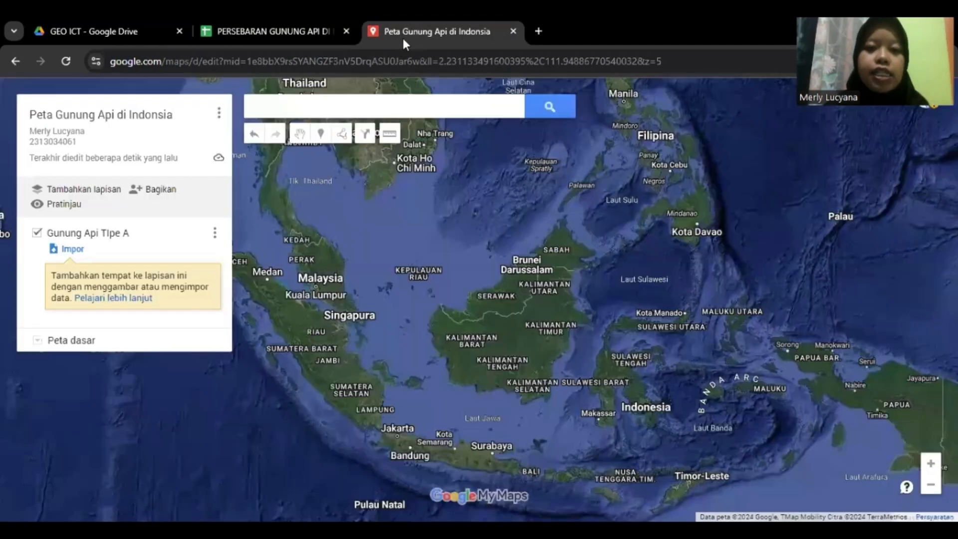
# Import from Google Drive's GEO ICT folder the PERSEBARAN GUNUNG API DI INDONESIA spreadsheet
pyautogui.click(67, 250)
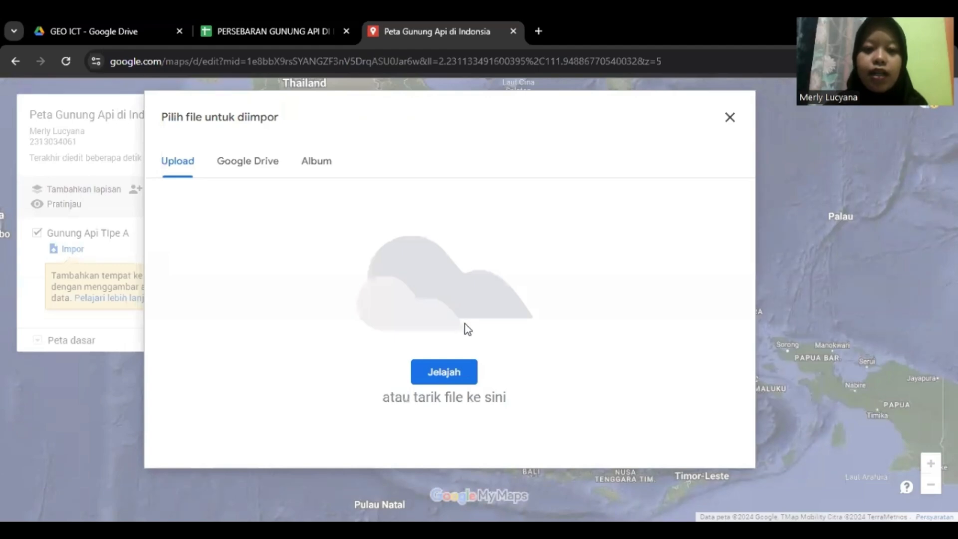
pyautogui.click(241, 169)
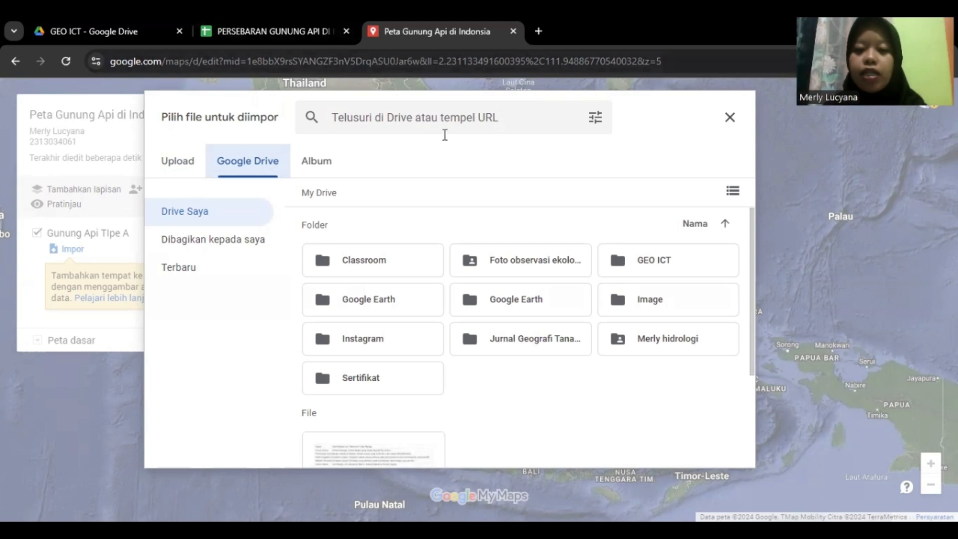
pyautogui.doubleClick(661, 262)
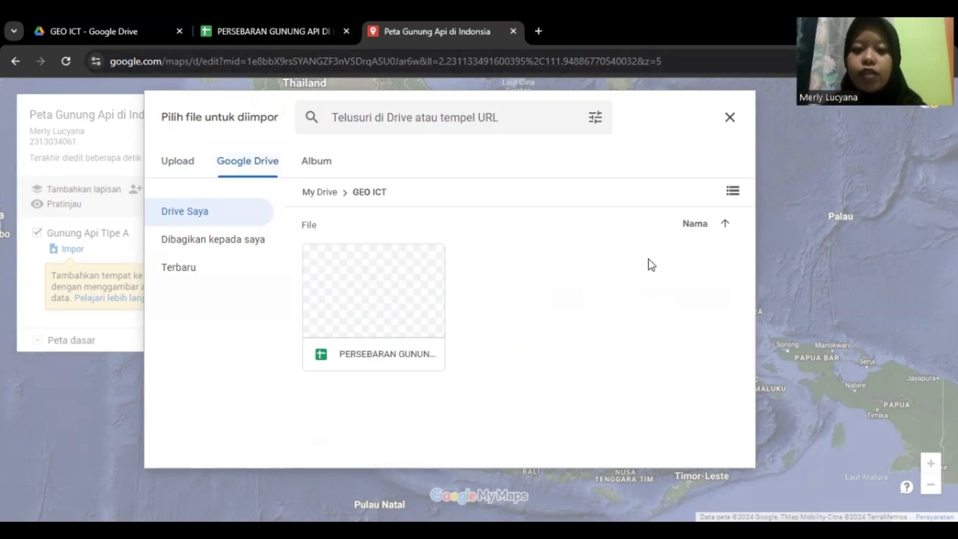
pyautogui.doubleClick(357, 297)
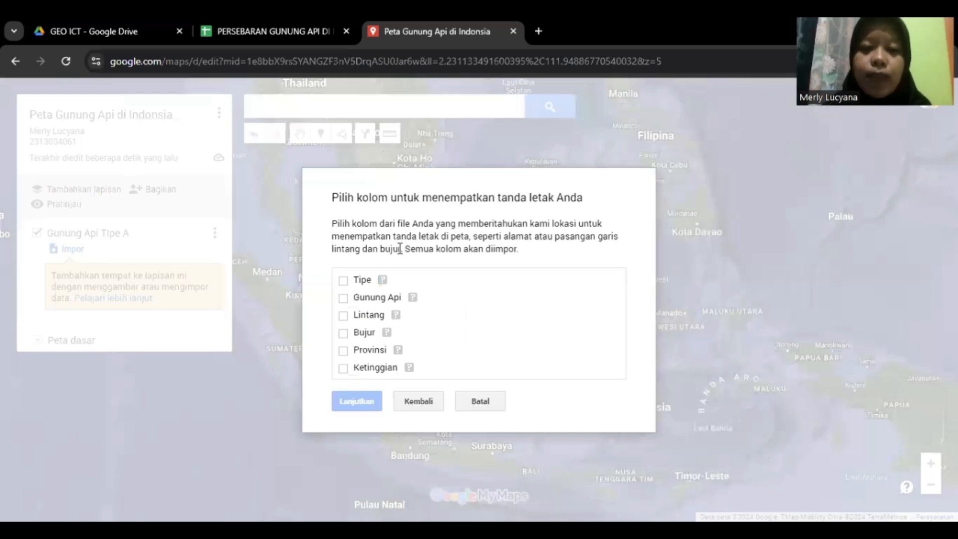
# Import Tipe, Lintang (latitude), Bujur (longitude) and Provinsi columns, titling markers by Gunung Api
pyautogui.click(344, 281)
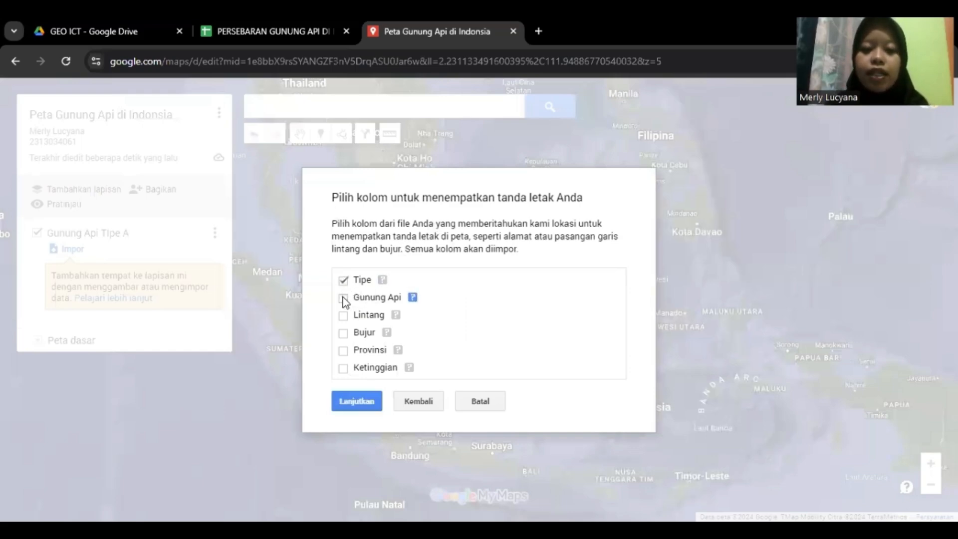
pyautogui.click(345, 317)
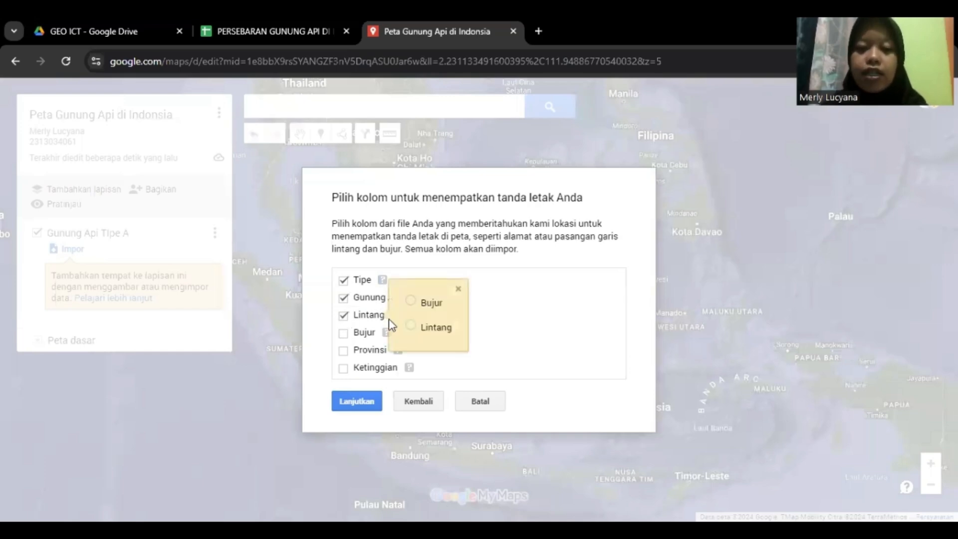
pyautogui.click(410, 326)
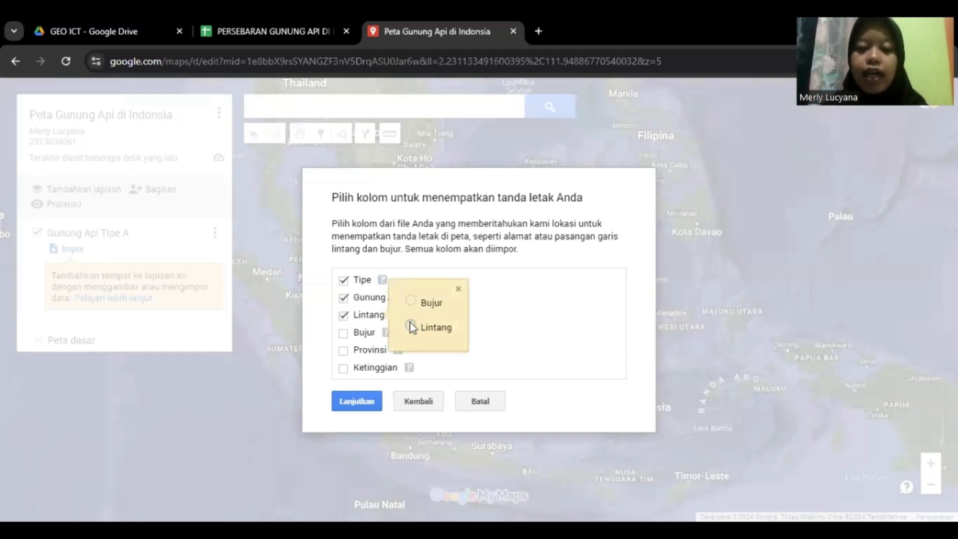
pyautogui.click(343, 333)
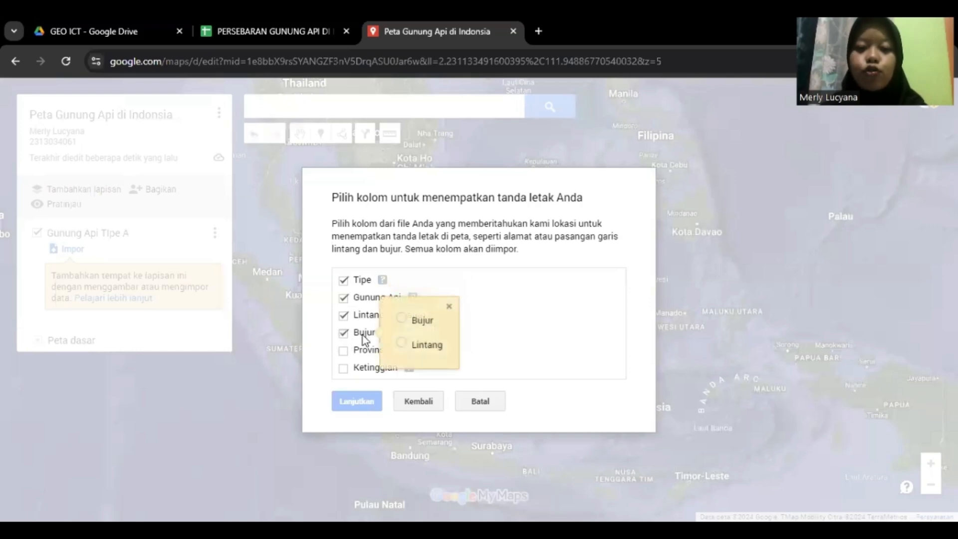
pyautogui.click(403, 320)
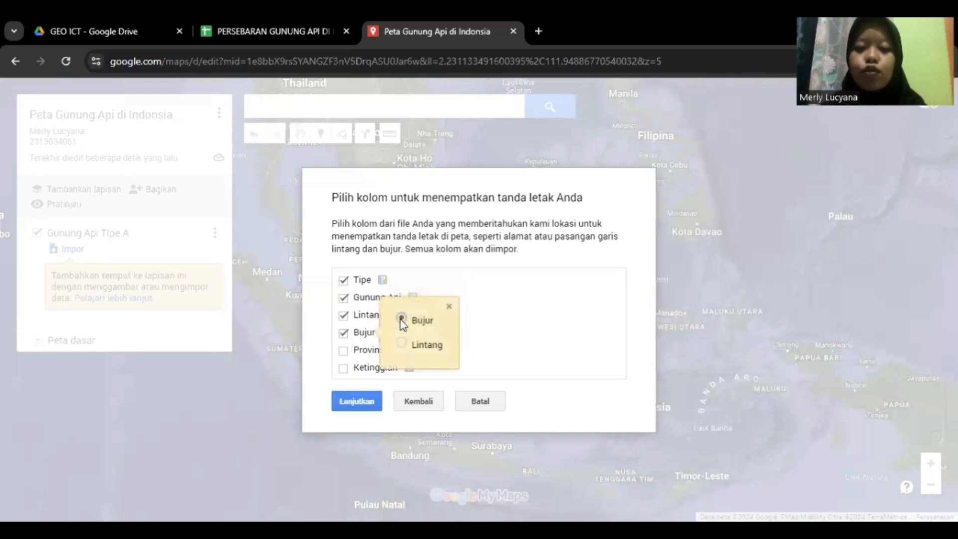
pyautogui.click(343, 351)
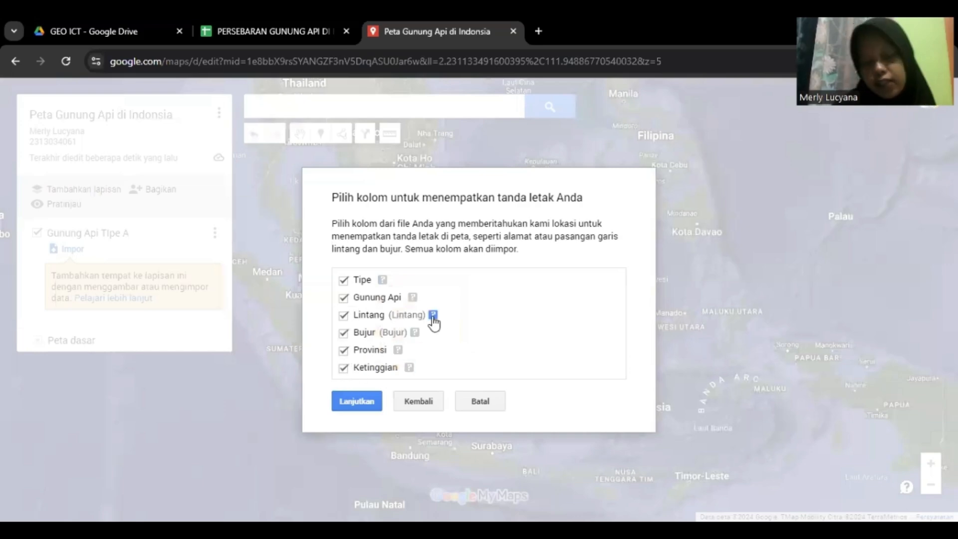
pyautogui.click(373, 399)
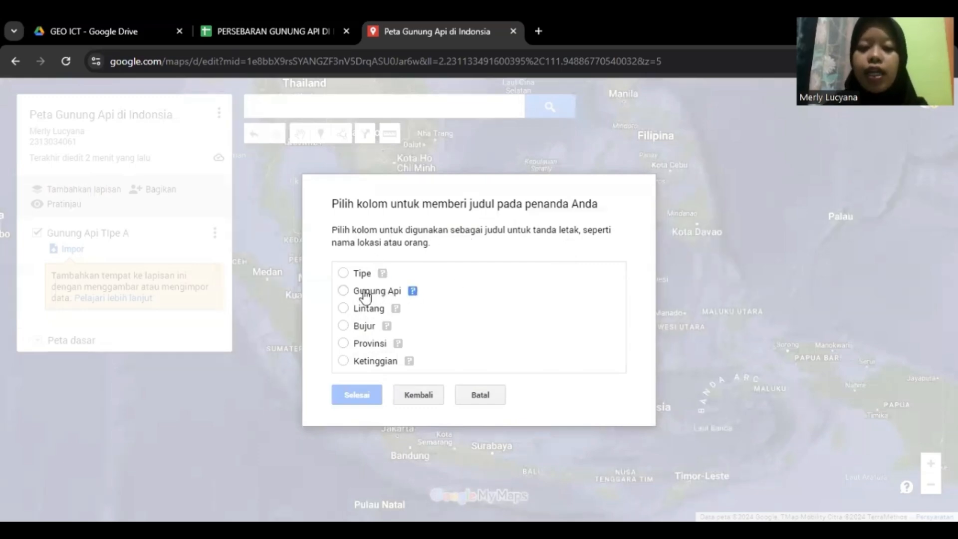
pyautogui.click(351, 296)
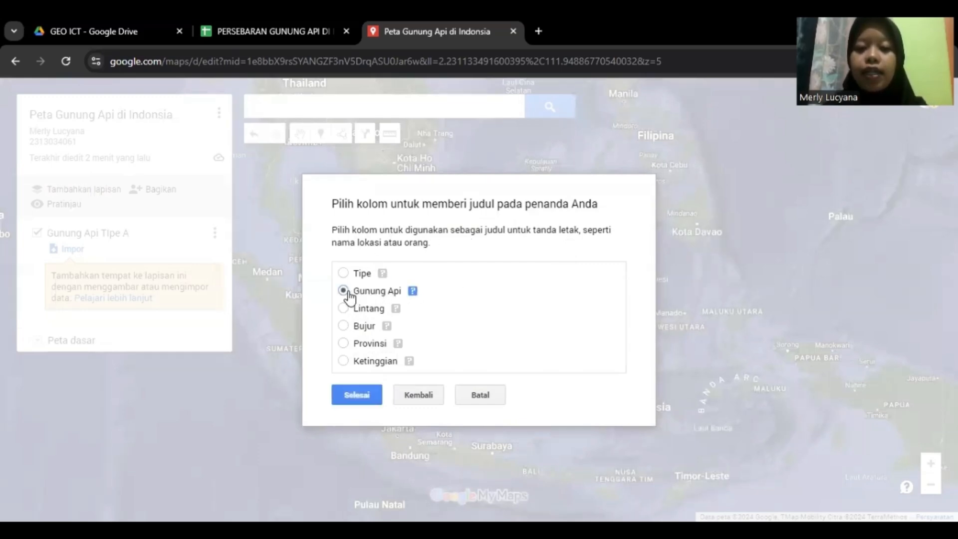
pyautogui.click(357, 396)
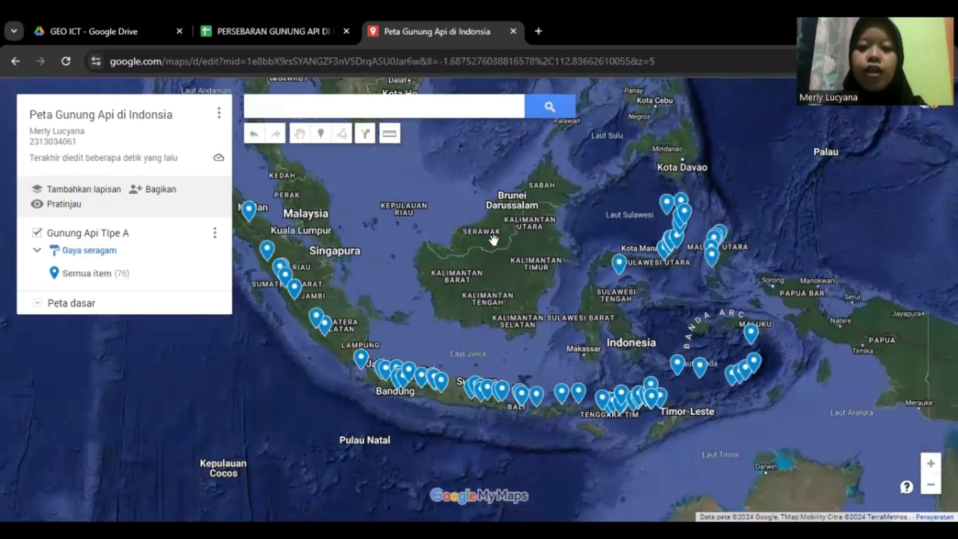
# Pan the map to frame all 76 volcano markers over Indonesia
pyautogui.moveTo(493, 240); pyautogui.dragTo(630, 311)
pyautogui.moveTo(631, 263); pyautogui.dragTo(527, 177)
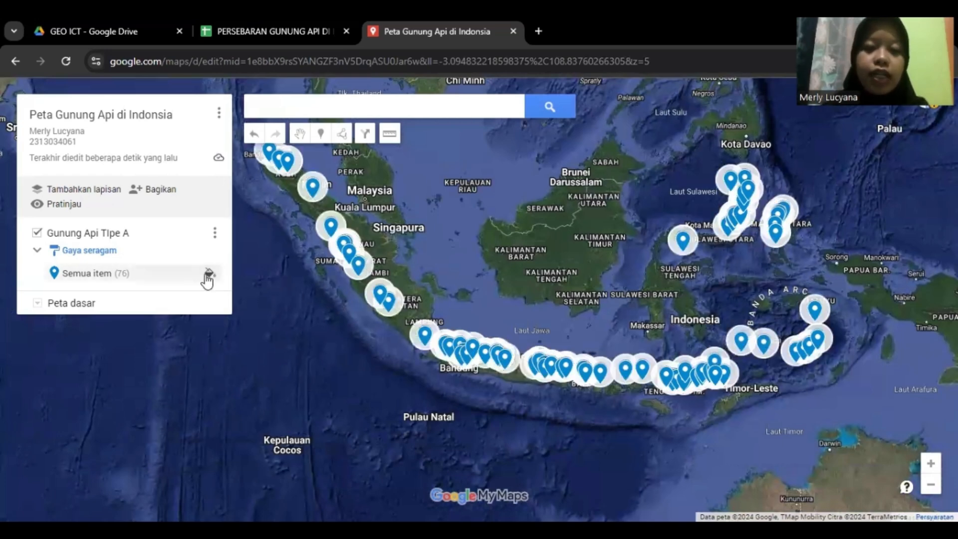
# Give all layer markers the mountain icon found by searching 'GUNUNG'
pyautogui.click(209, 273)
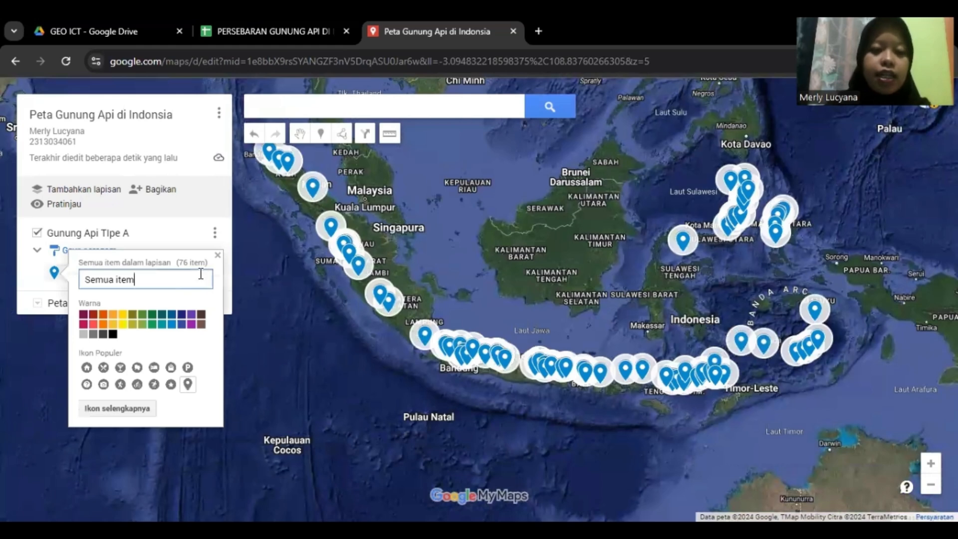
pyautogui.click(133, 409)
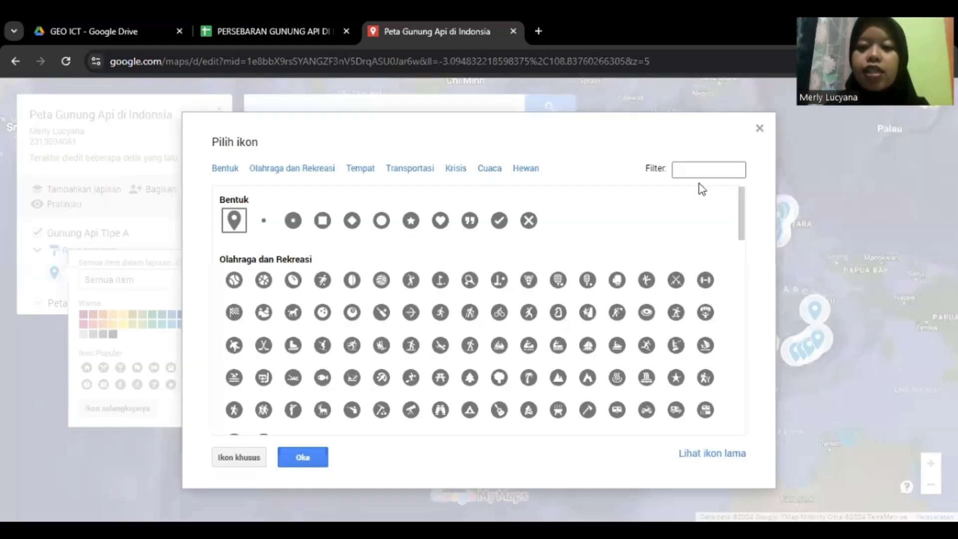
pyautogui.click(702, 168)
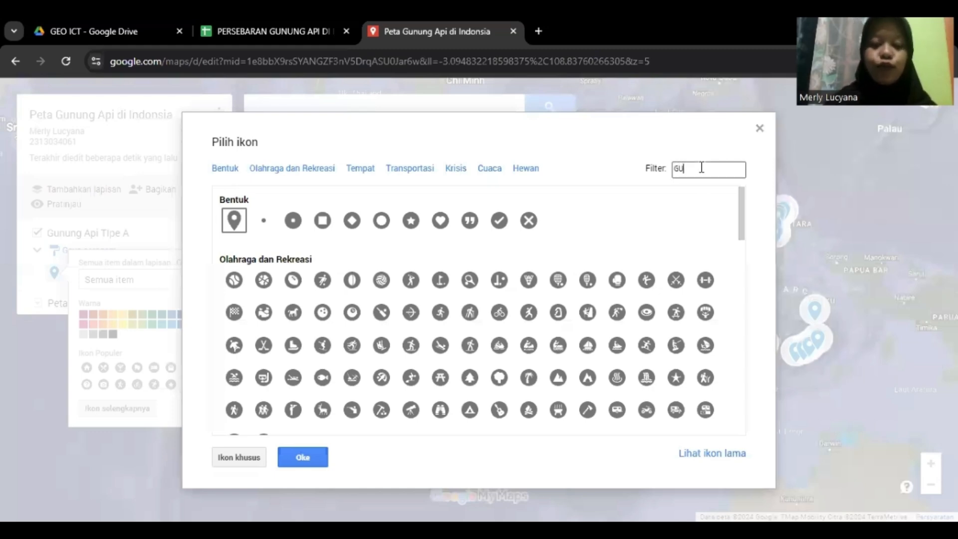
pyautogui.write('GUNUNG')
pyautogui.press('Return')
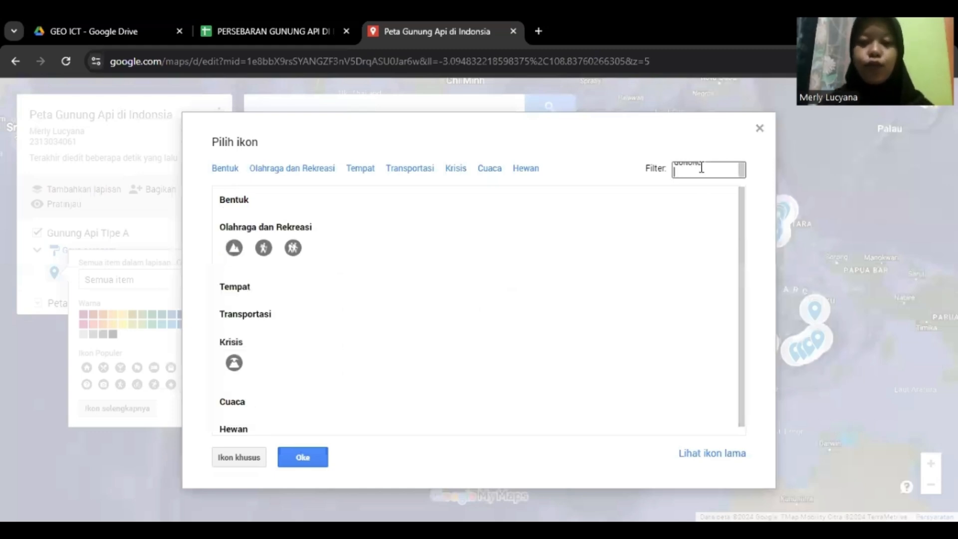
pyautogui.click(235, 247)
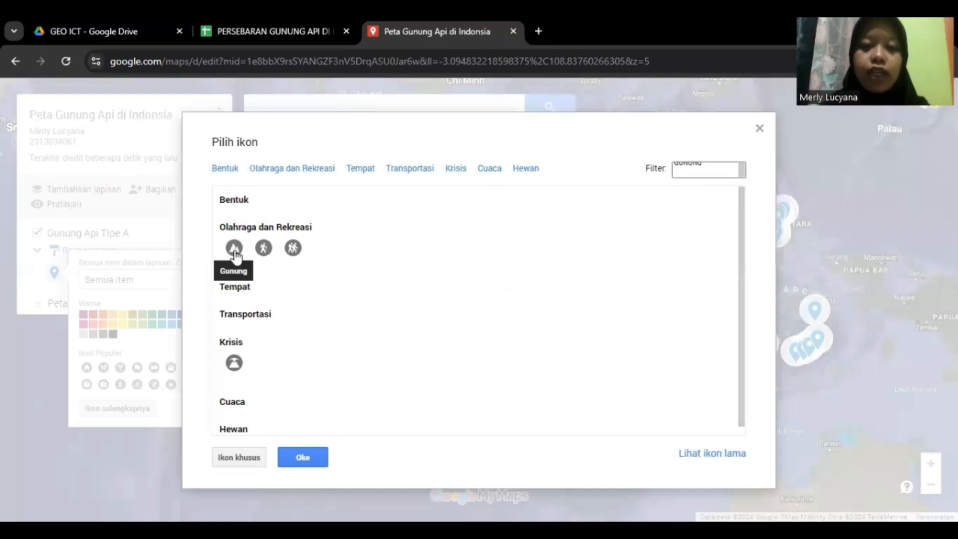
pyautogui.click(235, 251)
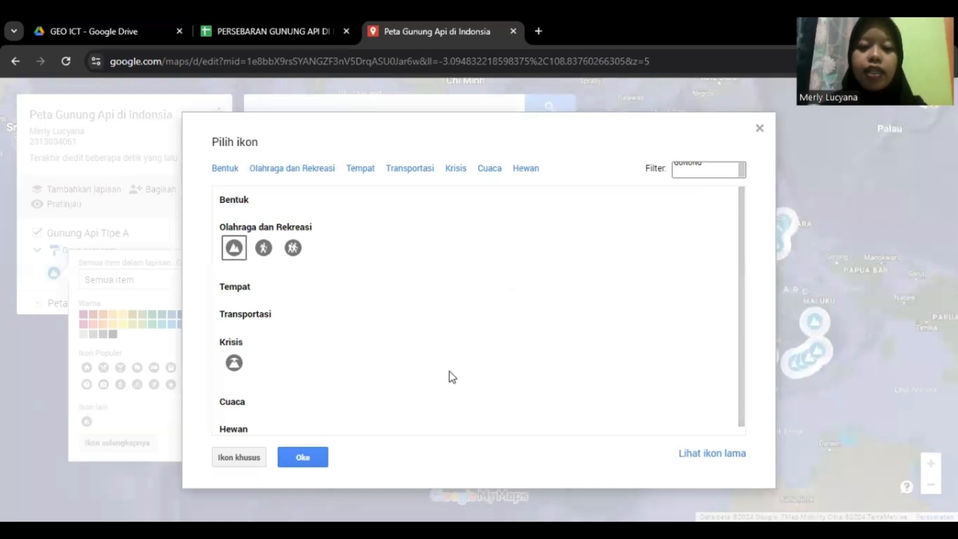
pyautogui.click(303, 457)
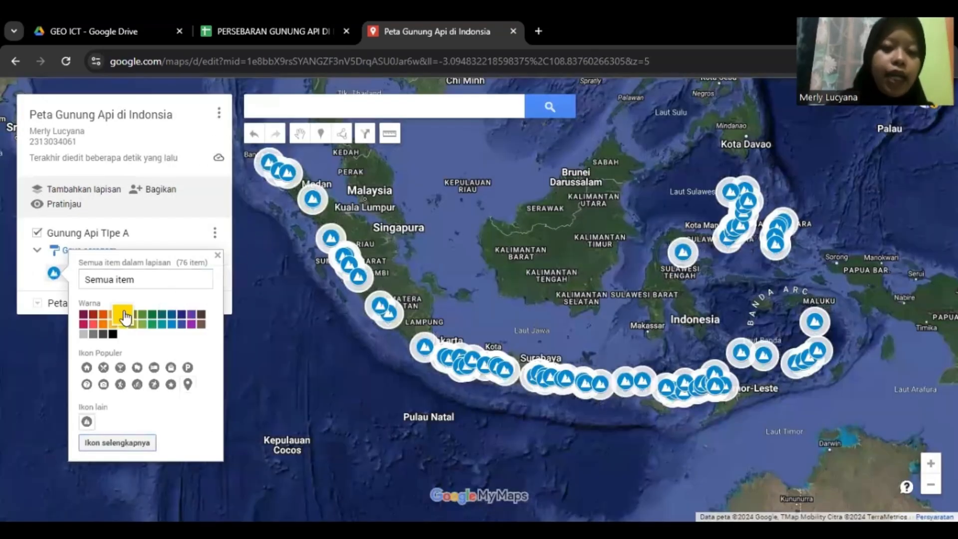
# Colour all volcano markers dark red (RGB 165, 39, 20) and close the style options
pyautogui.click(90, 317)
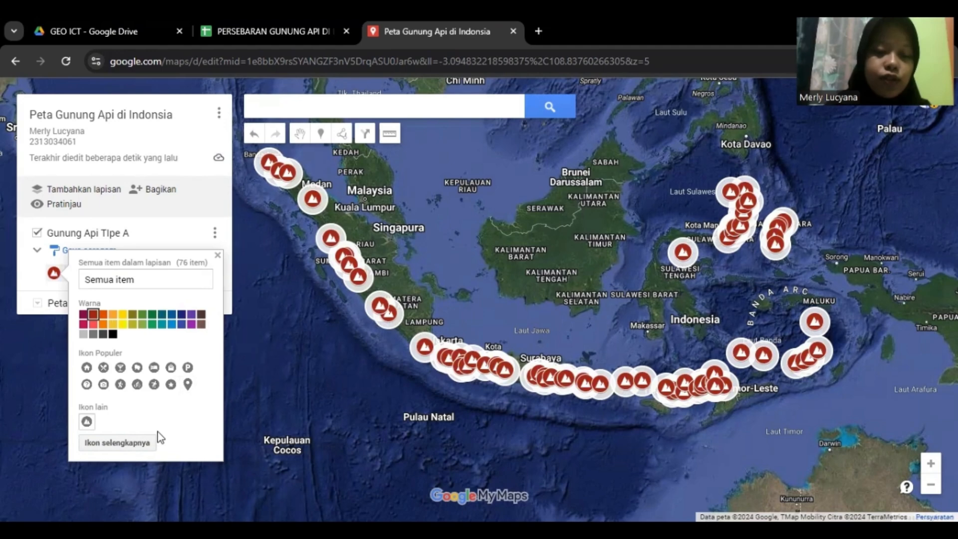
pyautogui.click(292, 334)
pyautogui.moveTo(437, 218)
pyautogui.mouseDown()
pyautogui.moveTo(484, 261)
pyautogui.moveTo(453, 214)
pyautogui.mouseUp()
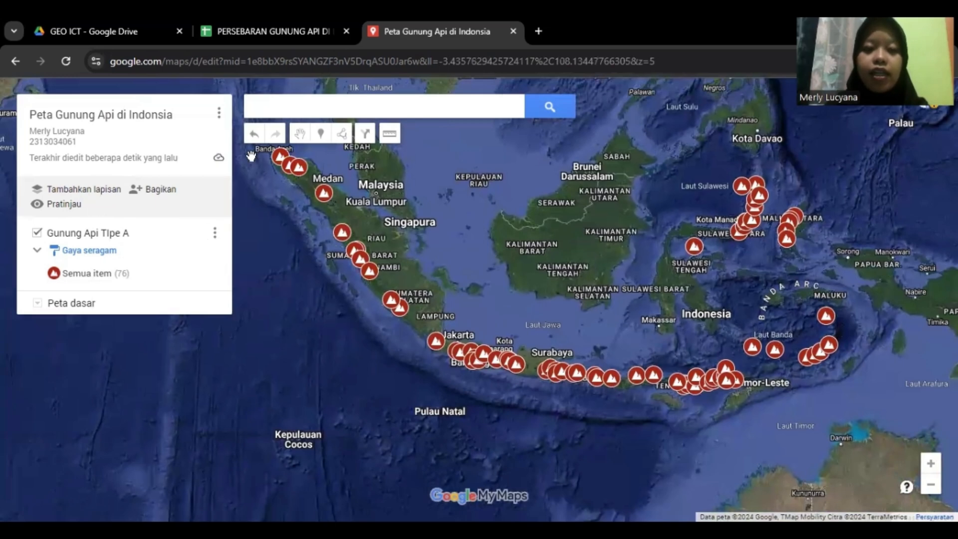
# View the Sorik Marapi volcano's details, then pan to bring western Sumatra into view
pyautogui.moveTo(561, 213); pyautogui.dragTo(578, 260)
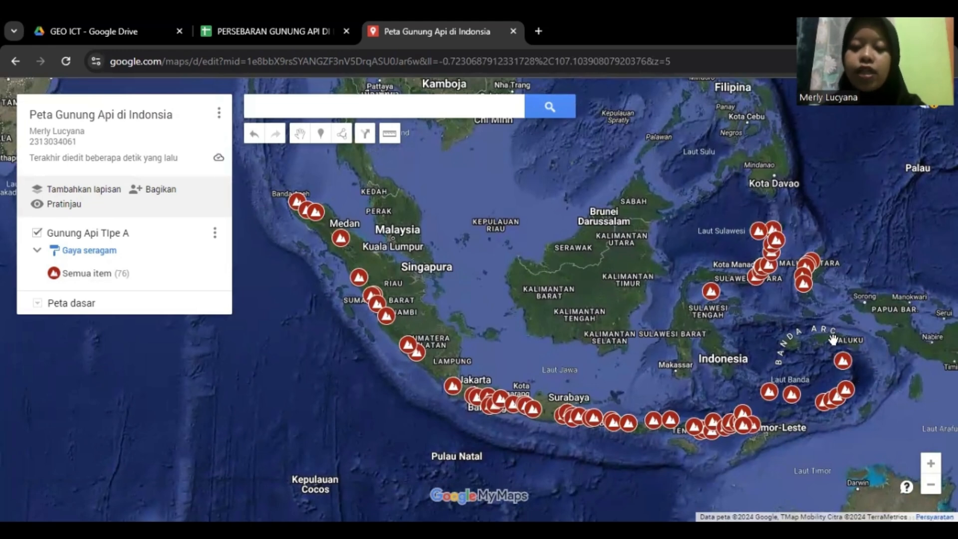
pyautogui.click(359, 277)
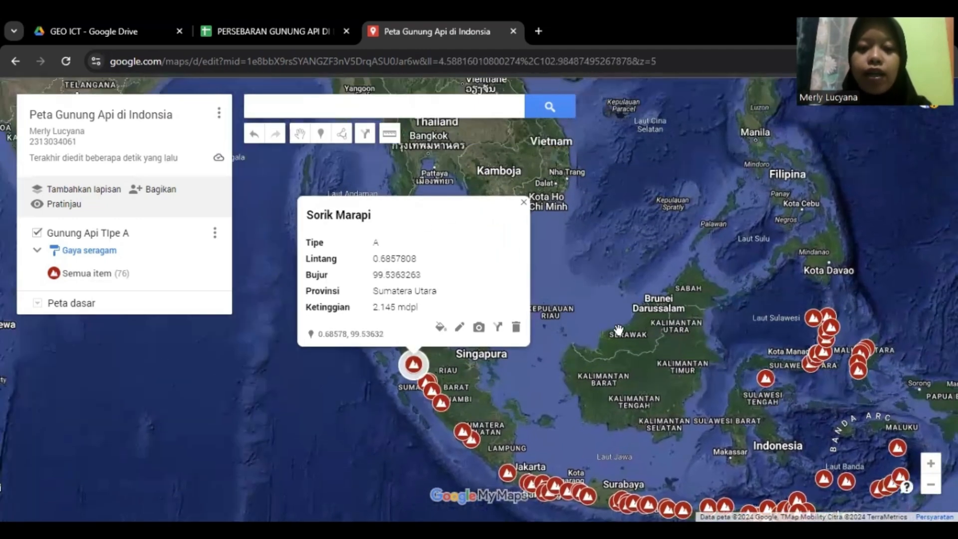
pyautogui.moveTo(614, 314); pyautogui.dragTo(573, 234)
pyautogui.moveTo(658, 261); pyautogui.dragTo(739, 264)
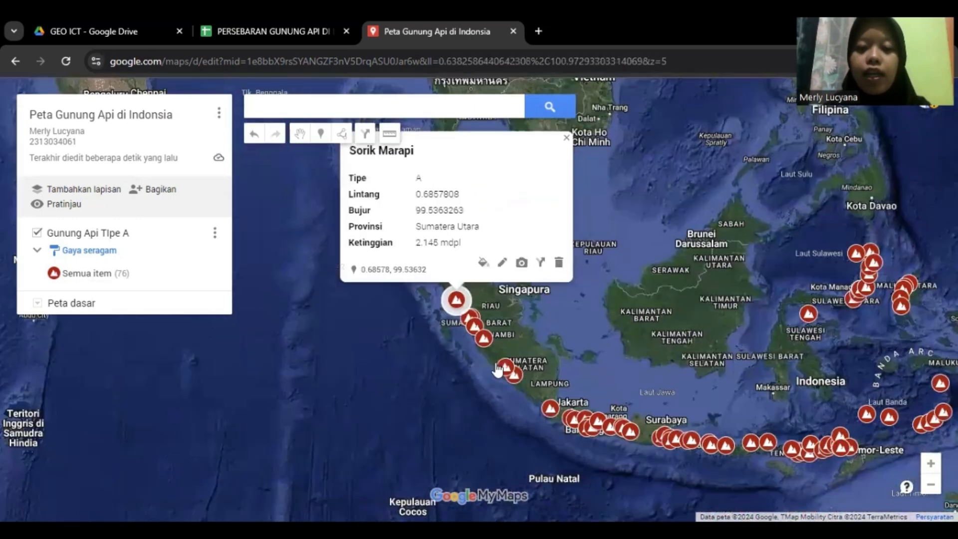
# Open the Kaba volcano's add-image-or-video window, then a new browser tab
pyautogui.click(505, 370)
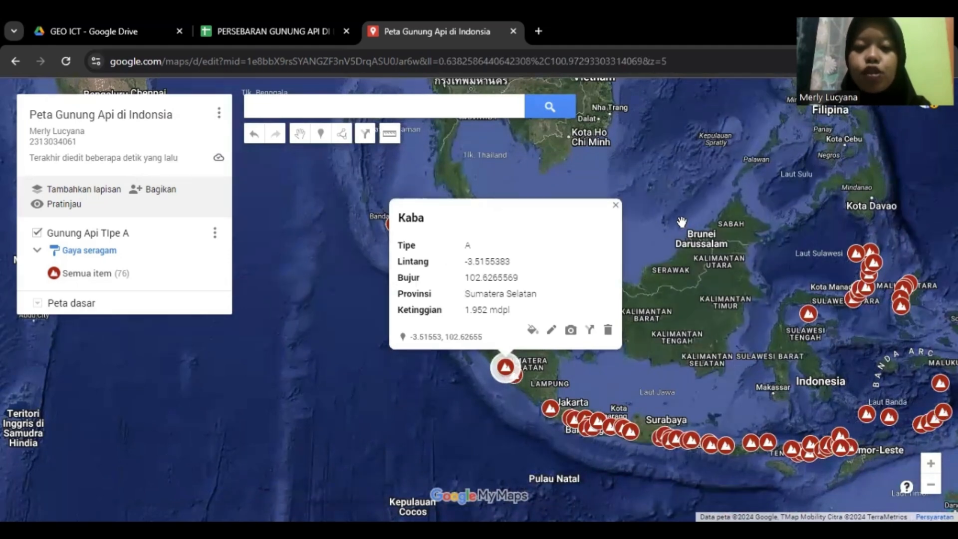
pyautogui.click(571, 331)
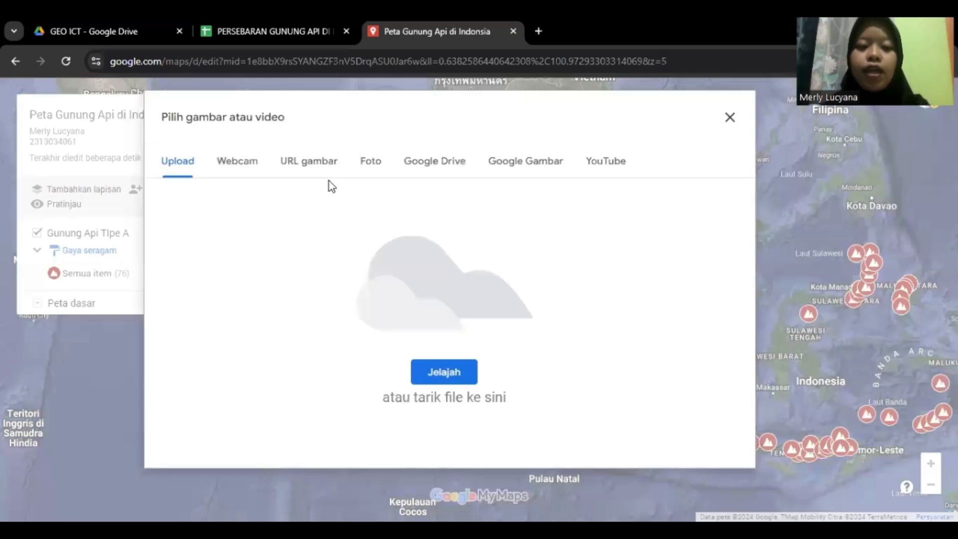
pyautogui.click(538, 31)
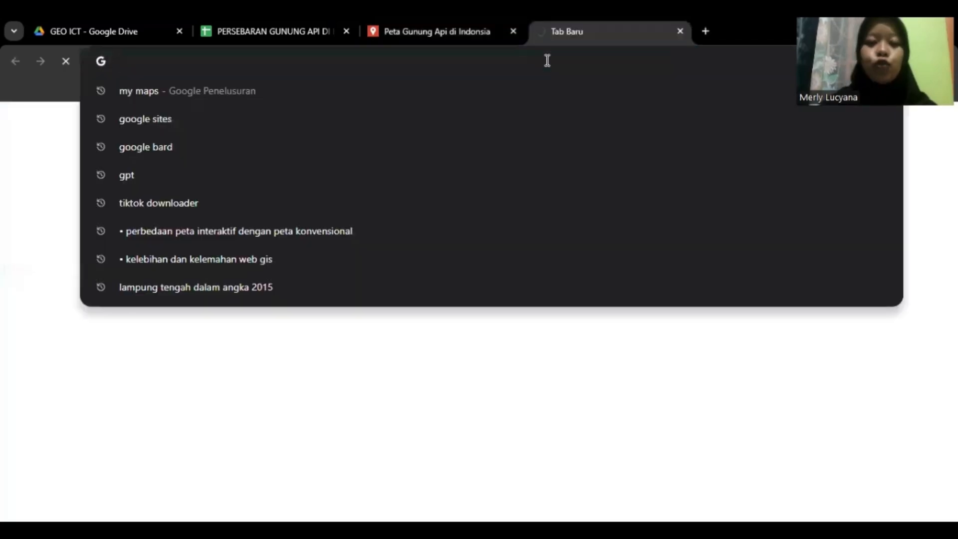
# Search Google for 'GUNUNG KABA' and browse its image results
pyautogui.write('GUNUNG ')
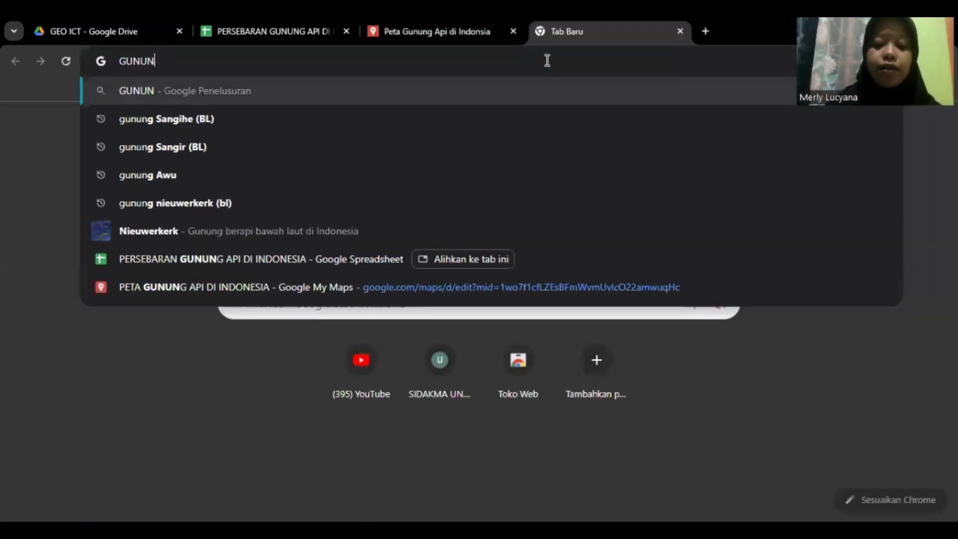
pyautogui.write('KABA')
pyautogui.press('Return')
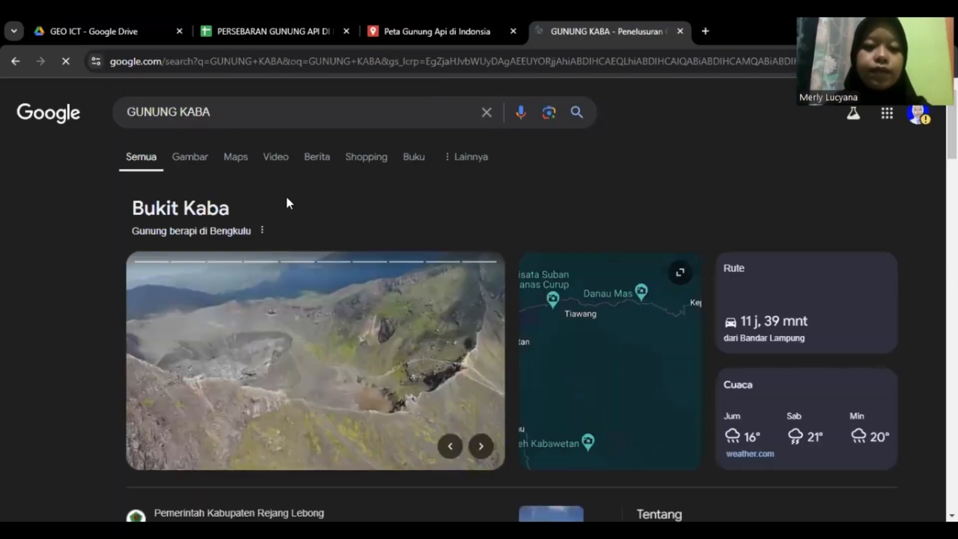
pyautogui.click(182, 157)
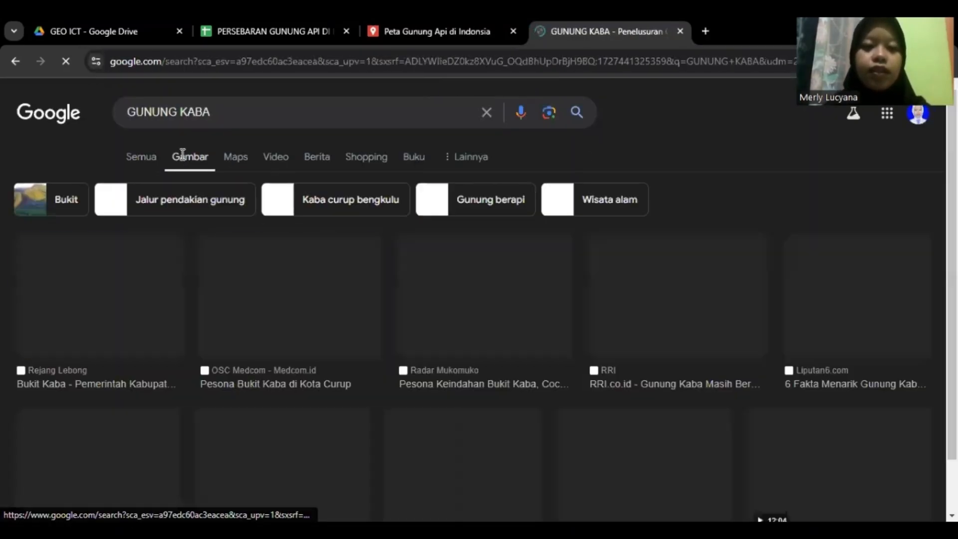
pyautogui.scroll(-1, 266, 265)
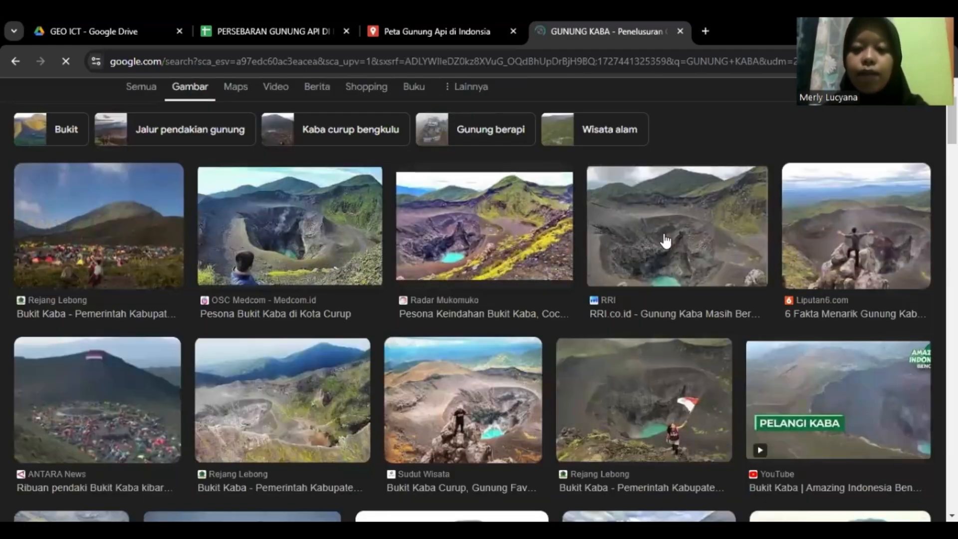
pyautogui.scroll(-3, 380, 325)
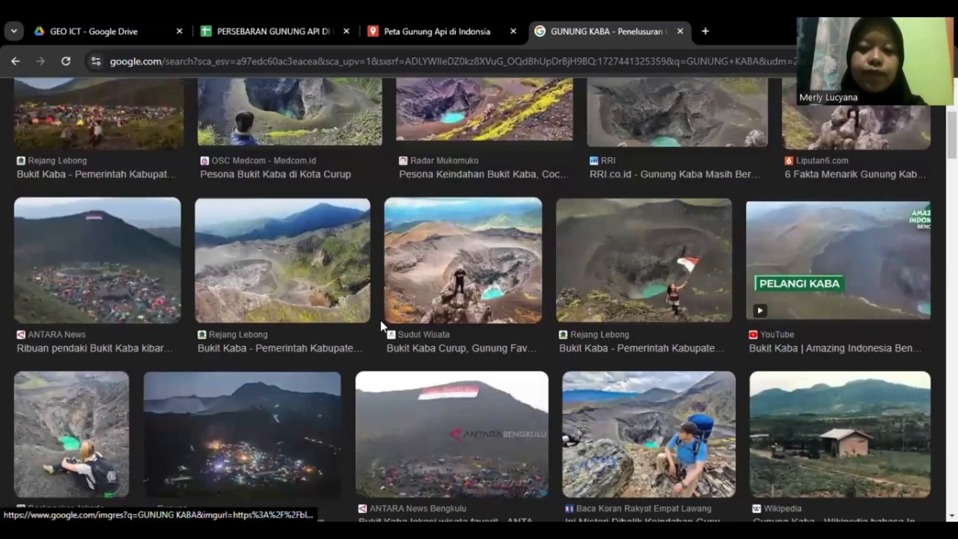
pyautogui.scroll(3, 561, 235)
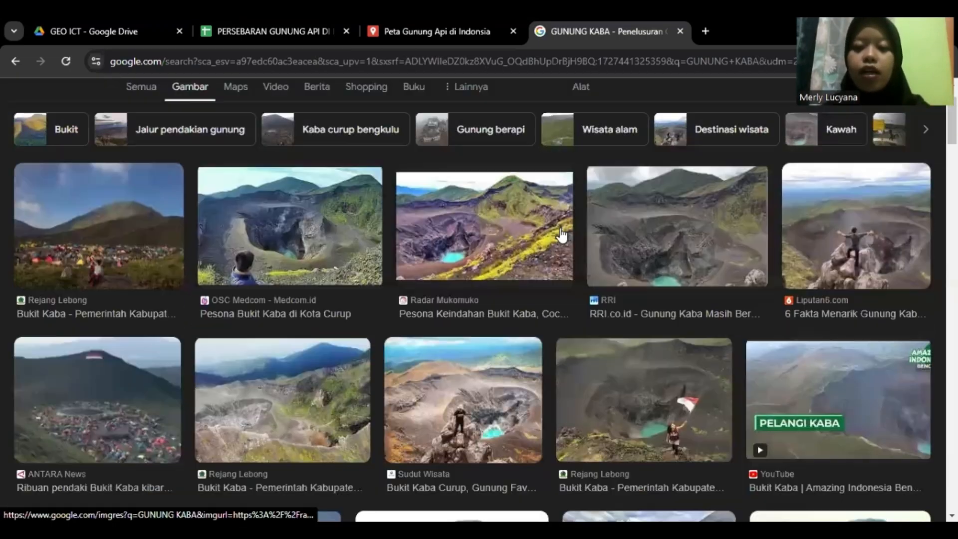
pyautogui.scroll(1, 563, 234)
pyautogui.scroll(-1, 708, 267)
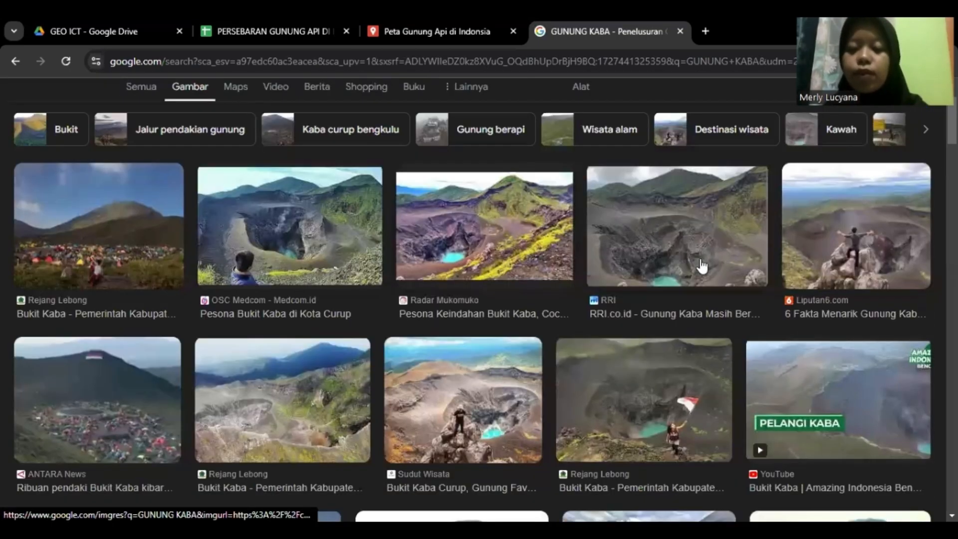
pyautogui.scroll(-4, 659, 269)
pyautogui.scroll(-3, 642, 270)
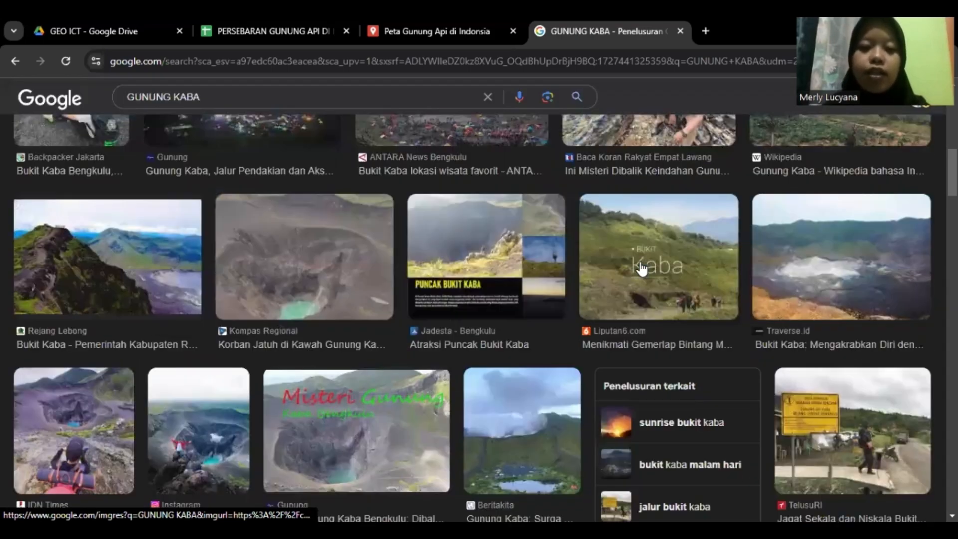
# Save the Rejang Lebong crater photo as download.jpeg and copy another Kaba image's address
pyautogui.rightClick(107, 263)
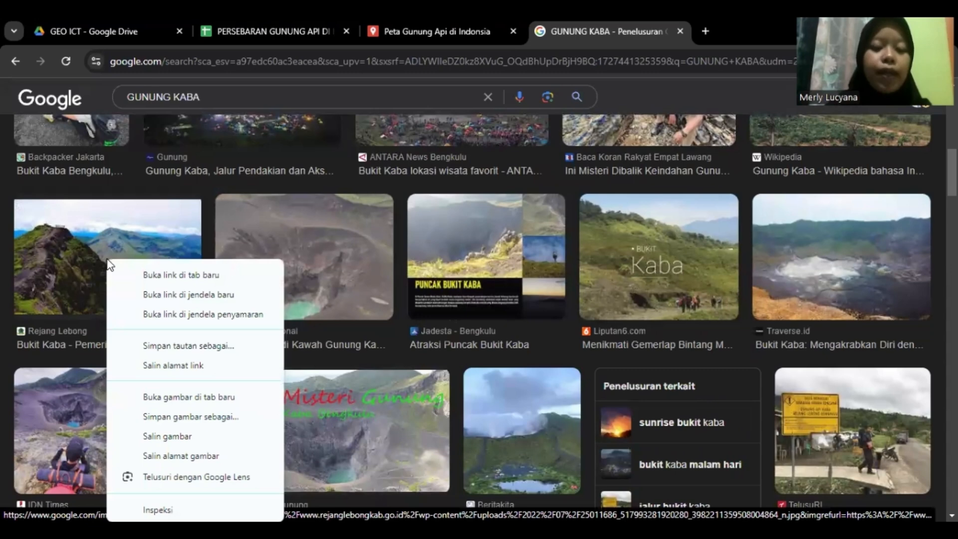
pyautogui.click(184, 419)
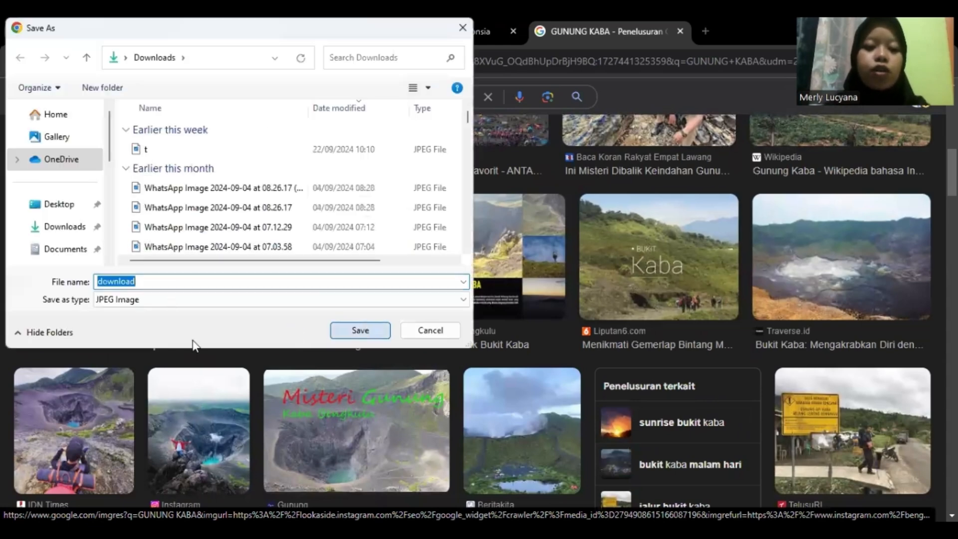
pyautogui.press('Return')
pyautogui.rightClick(146, 260)
pyautogui.click(225, 455)
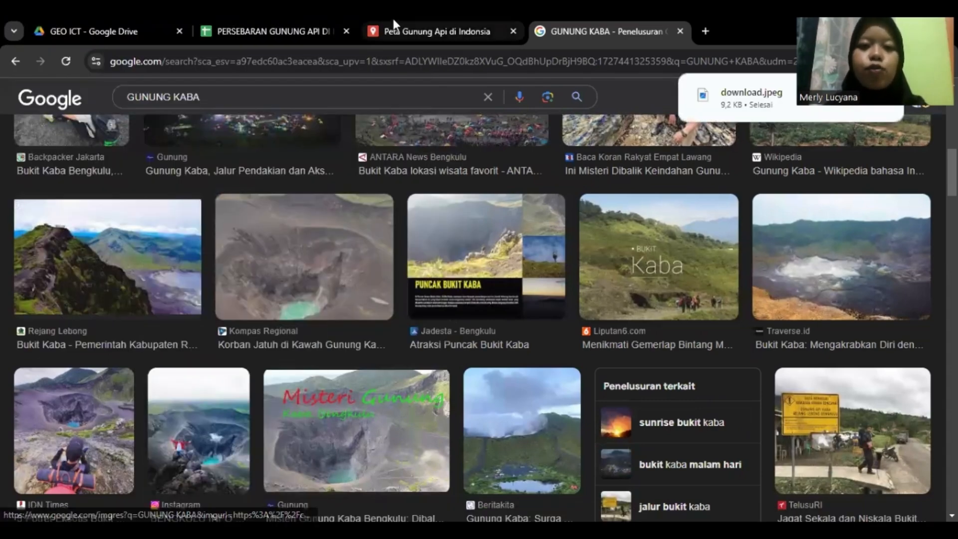
pyautogui.click(394, 31)
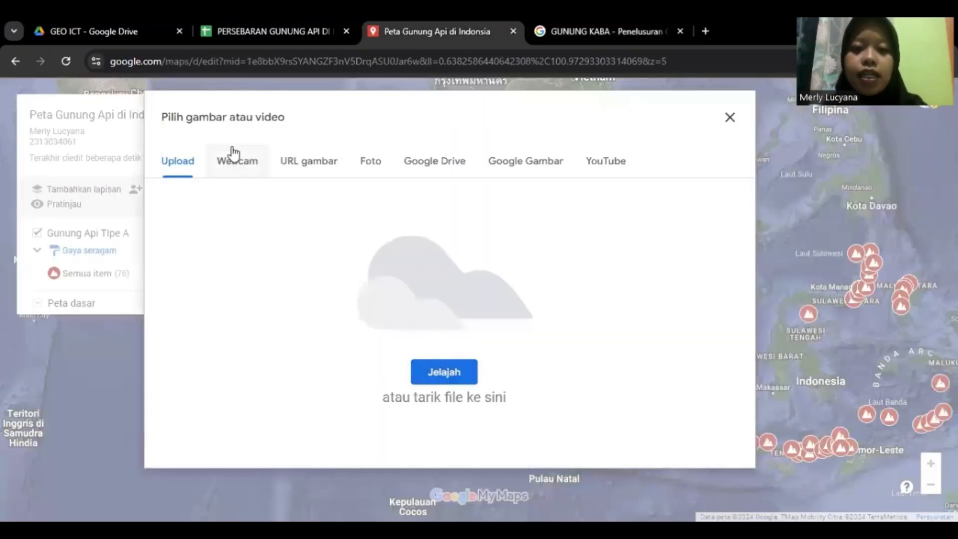
# Try adding the copied image address as the Kaba photo, then clear it when rejected
pyautogui.click(315, 174)
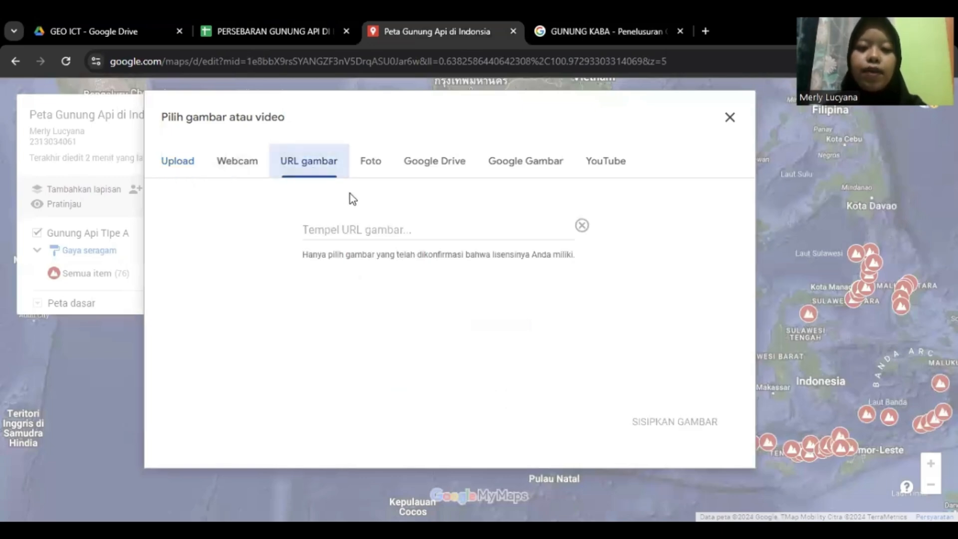
pyautogui.click(365, 233)
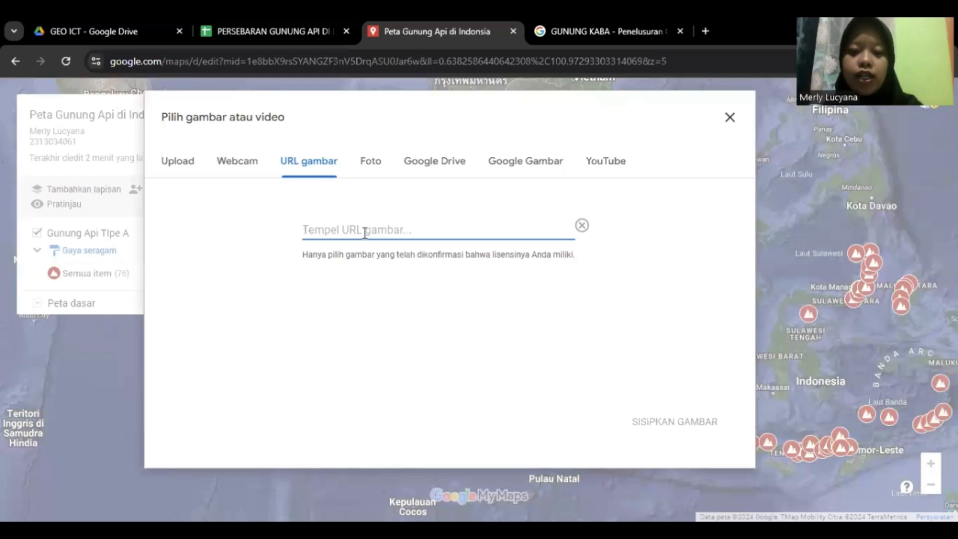
pyautogui.hotkey('ctrl', 'v')
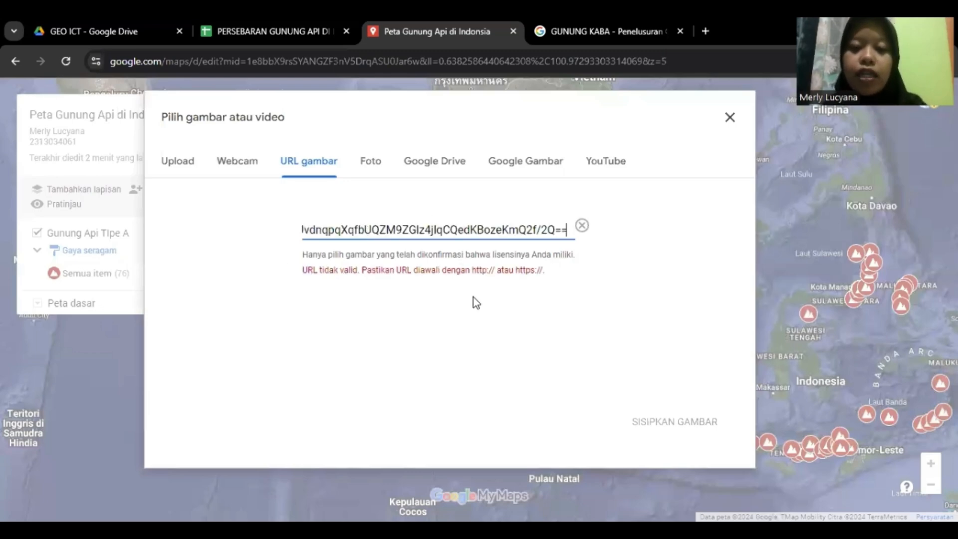
pyautogui.click(584, 224)
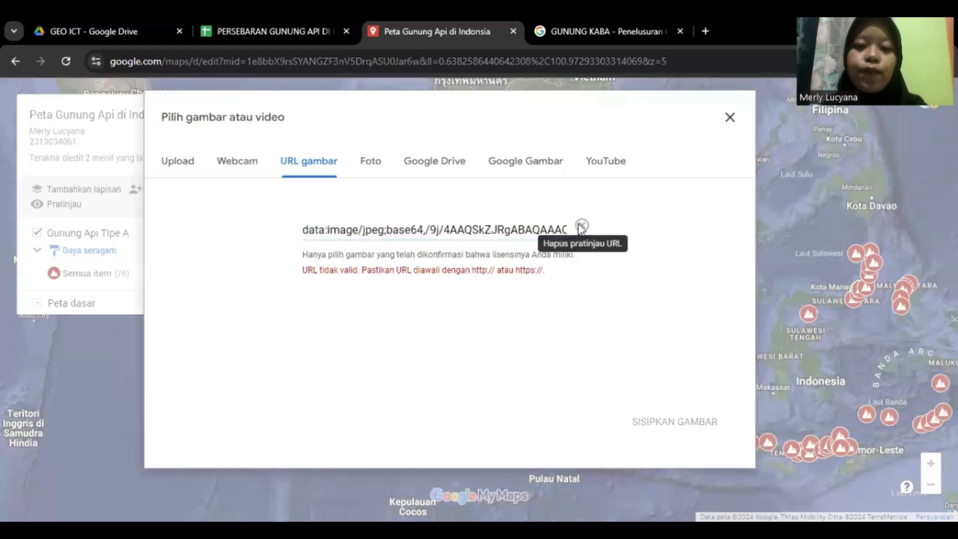
# Upload the 'download' image from the Downloads folder as the Kaba point's photo
pyautogui.click(172, 160)
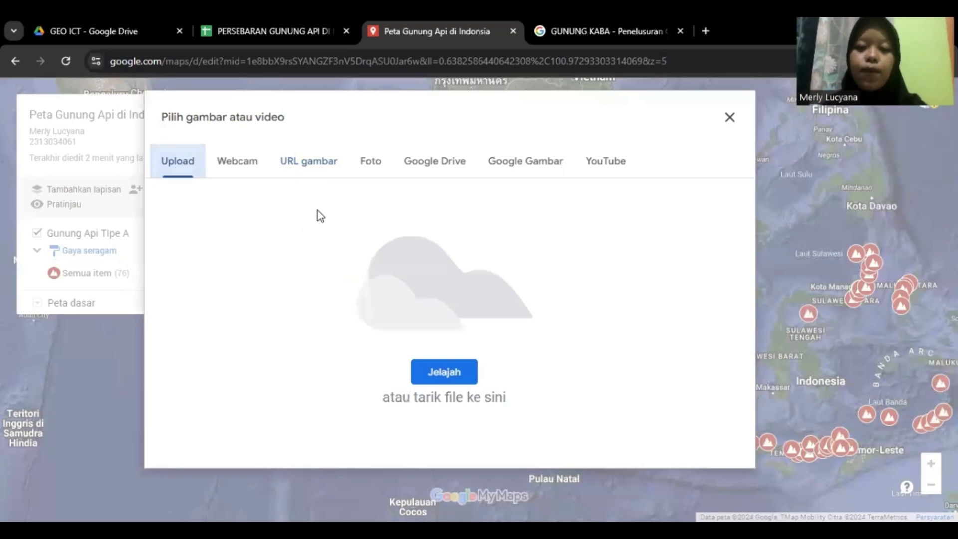
pyautogui.click(434, 374)
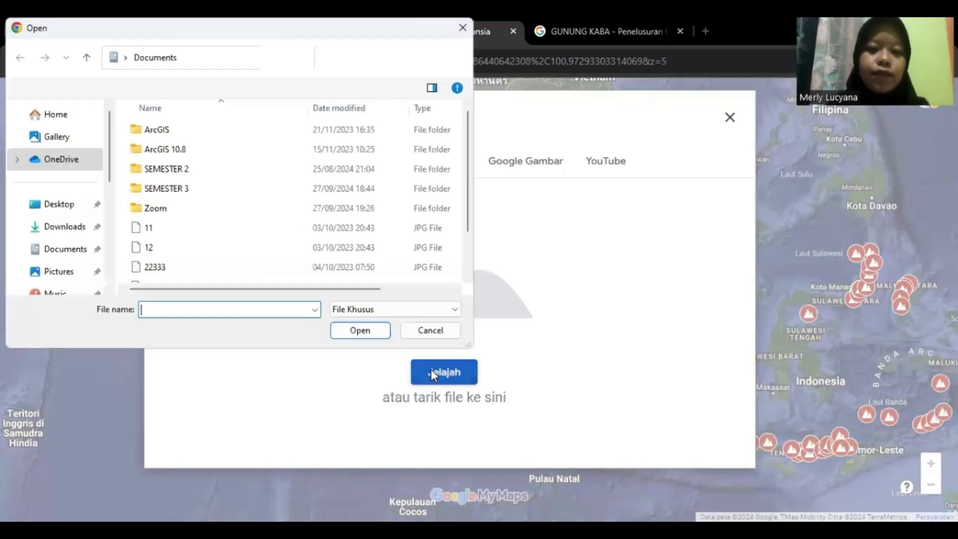
pyautogui.click(68, 230)
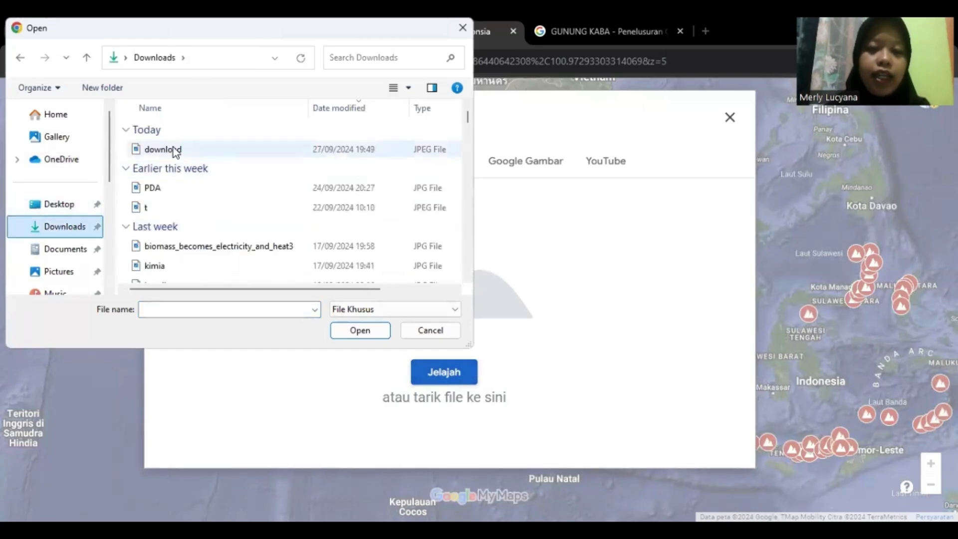
pyautogui.click(176, 150)
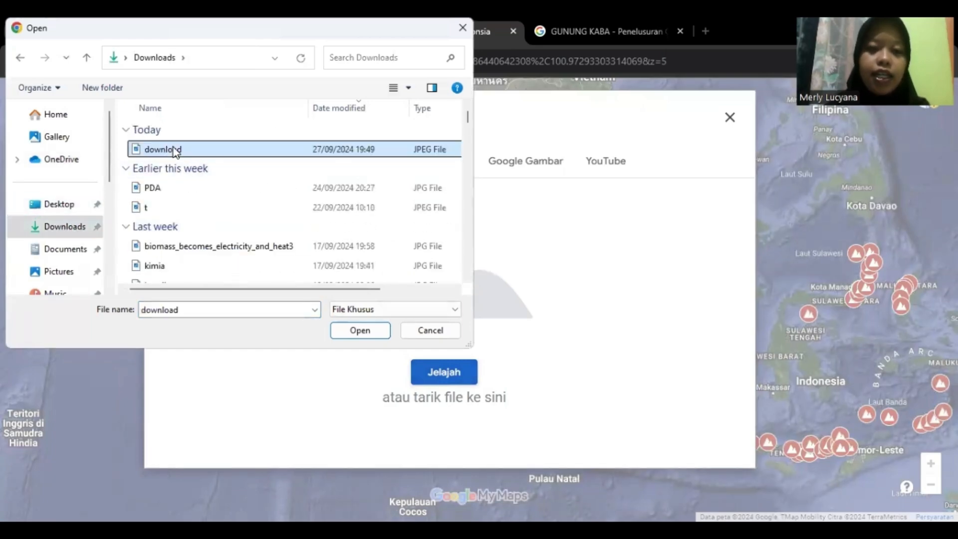
pyautogui.click(367, 339)
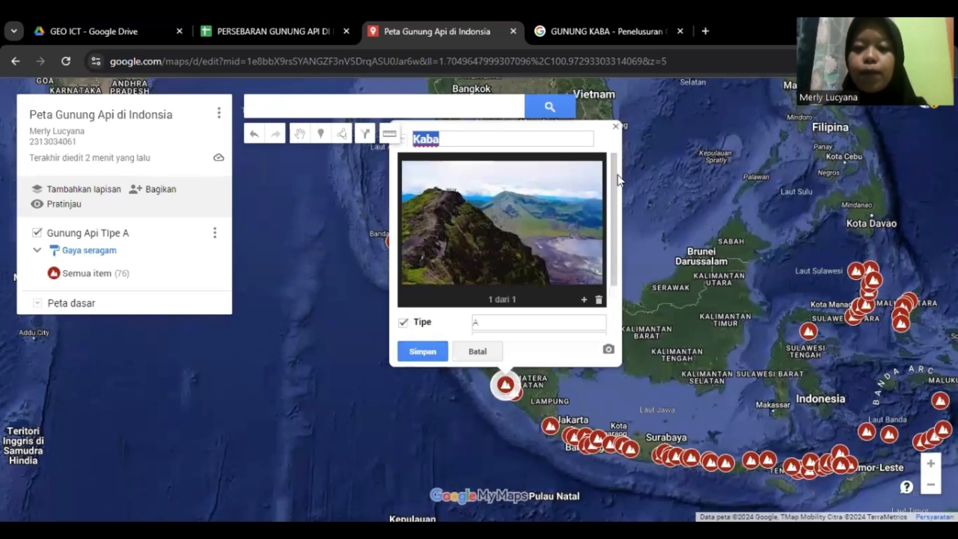
# Review the Kaba edit form's photo and fields, then save the point with Simpan
pyautogui.scroll(-1, 618, 198)
pyautogui.scroll(1, 609, 165)
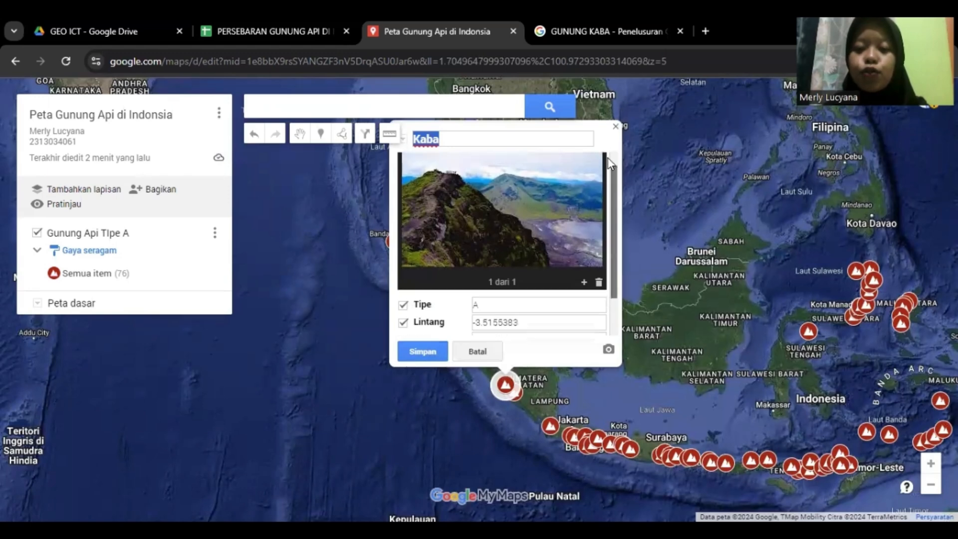
pyautogui.scroll(1, 609, 165)
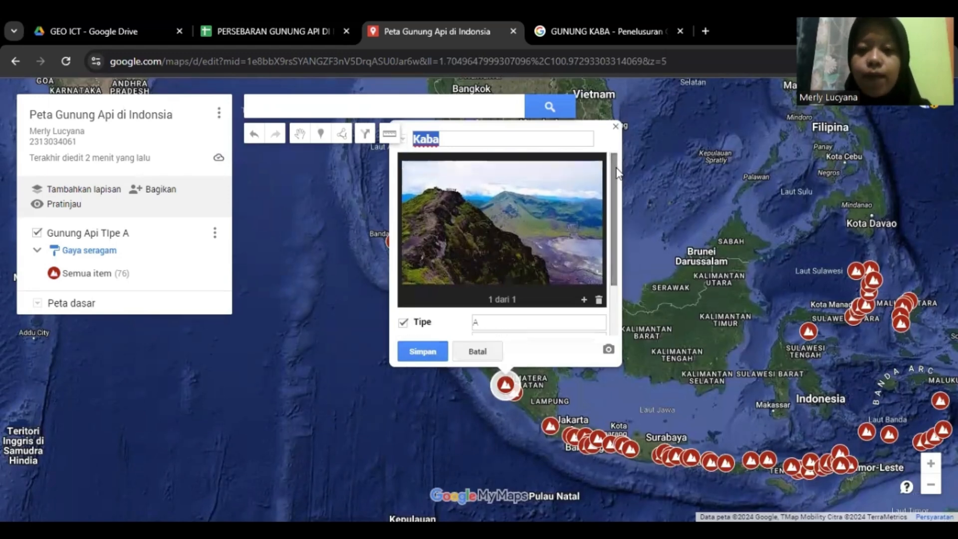
pyautogui.scroll(-3, 612, 215)
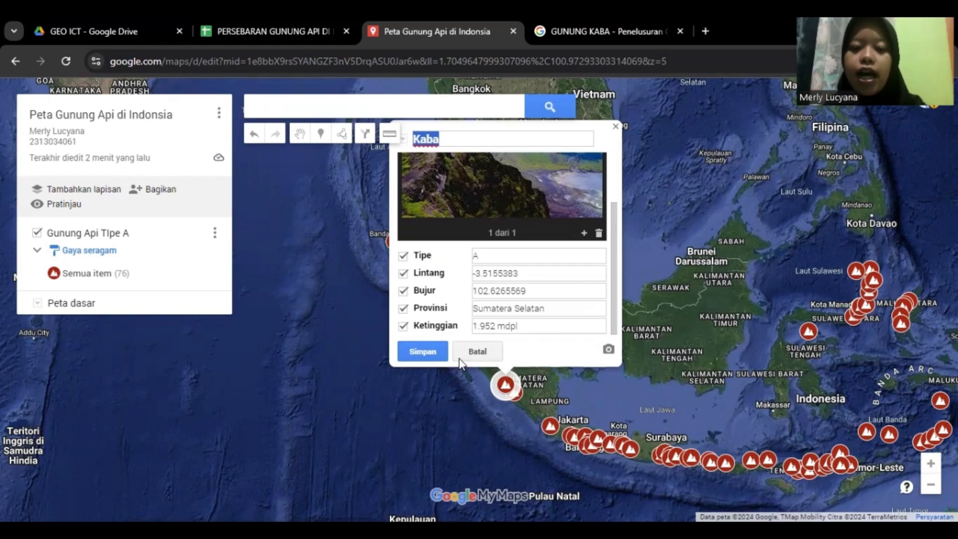
pyautogui.click(422, 352)
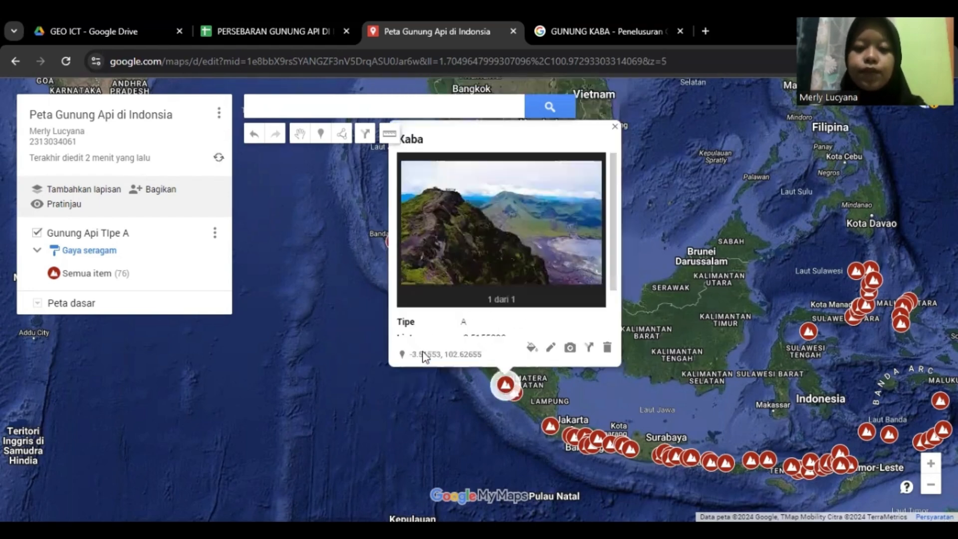
# Close the Kaba details window and pan the map back over the Indonesian archipelago
pyautogui.click(647, 163)
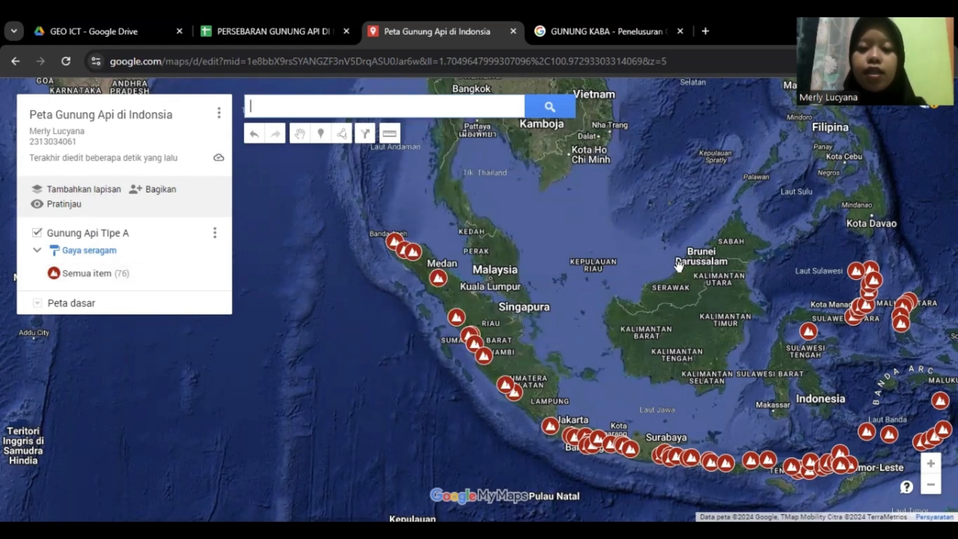
pyautogui.moveTo(659, 210); pyautogui.dragTo(633, 131)
pyautogui.moveTo(630, 215); pyautogui.dragTo(507, 215)
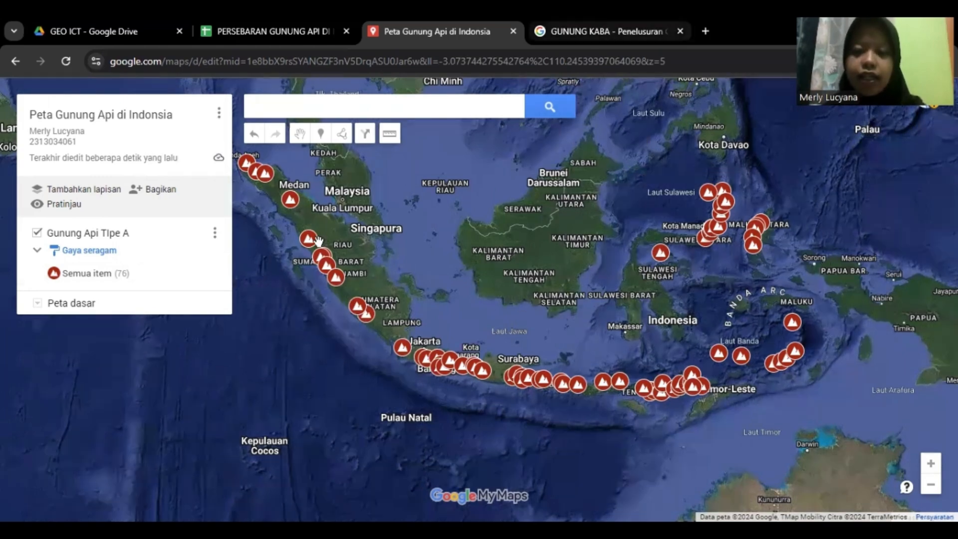
pyautogui.moveTo(469, 180); pyautogui.dragTo(563, 224)
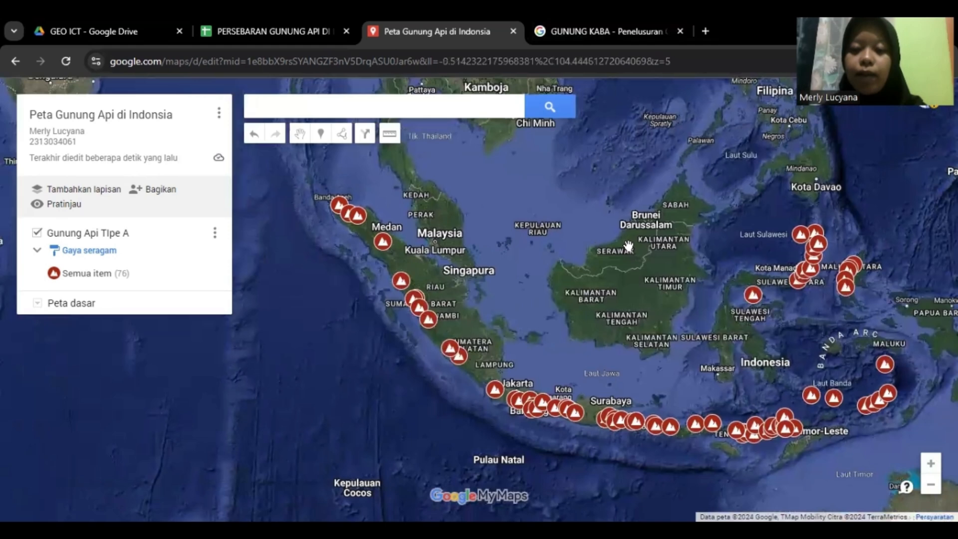
pyautogui.moveTo(654, 245); pyautogui.dragTo(611, 223)
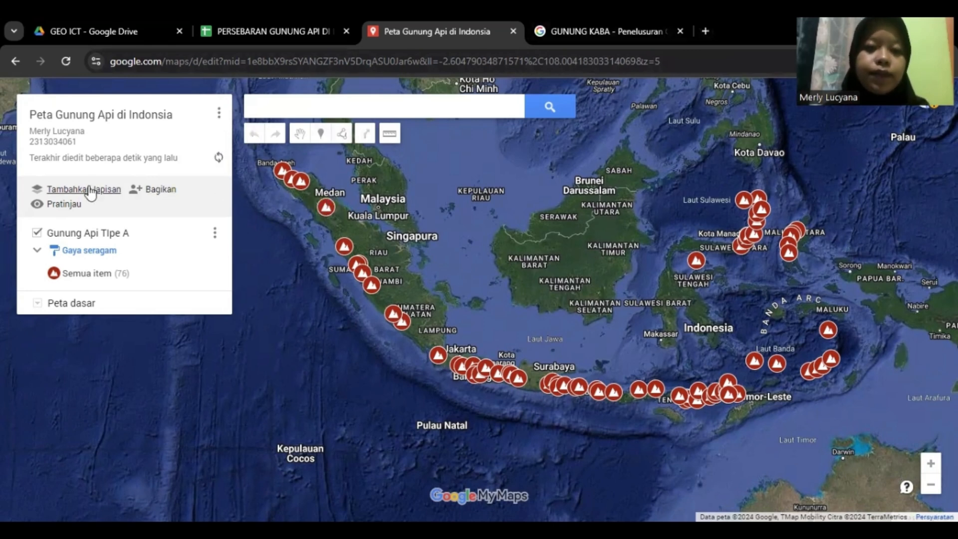
# Add a new layer and import plate-boundaries.kmz from the computer into it
pyautogui.click(90, 193)
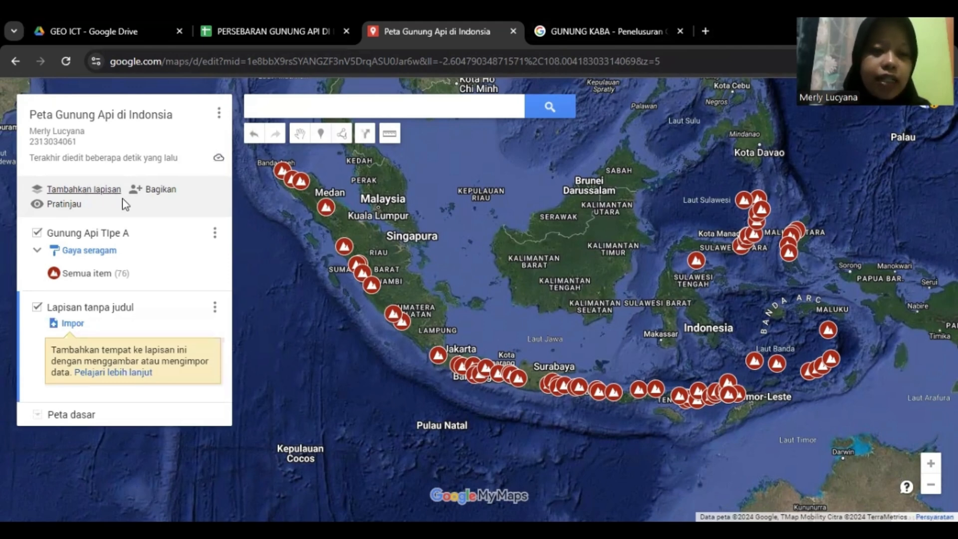
pyautogui.click(95, 233)
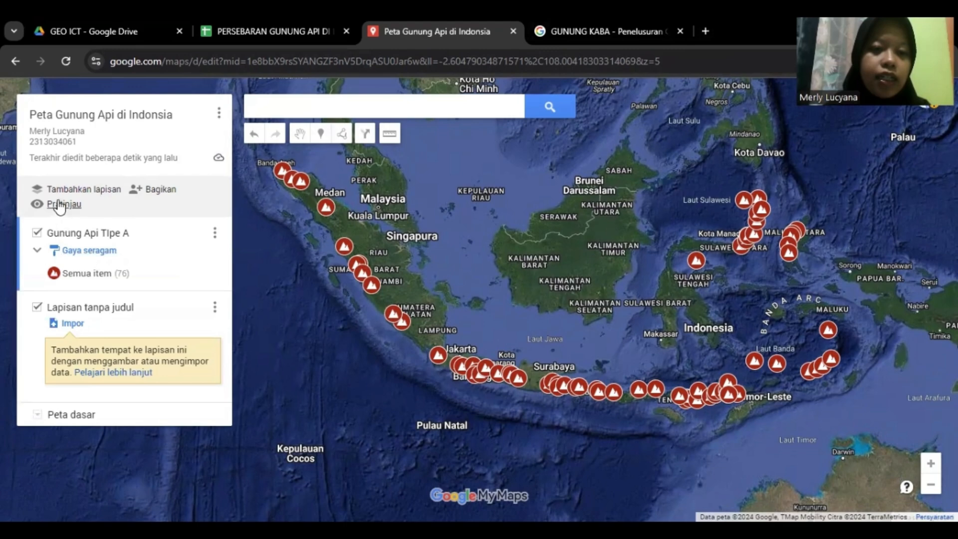
pyautogui.click(73, 323)
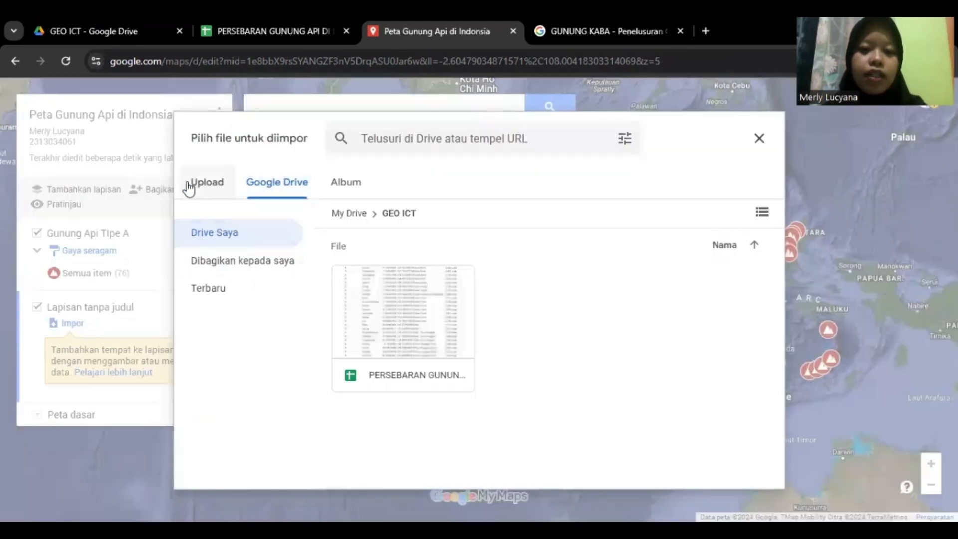
pyautogui.click(205, 183)
pyautogui.click(498, 392)
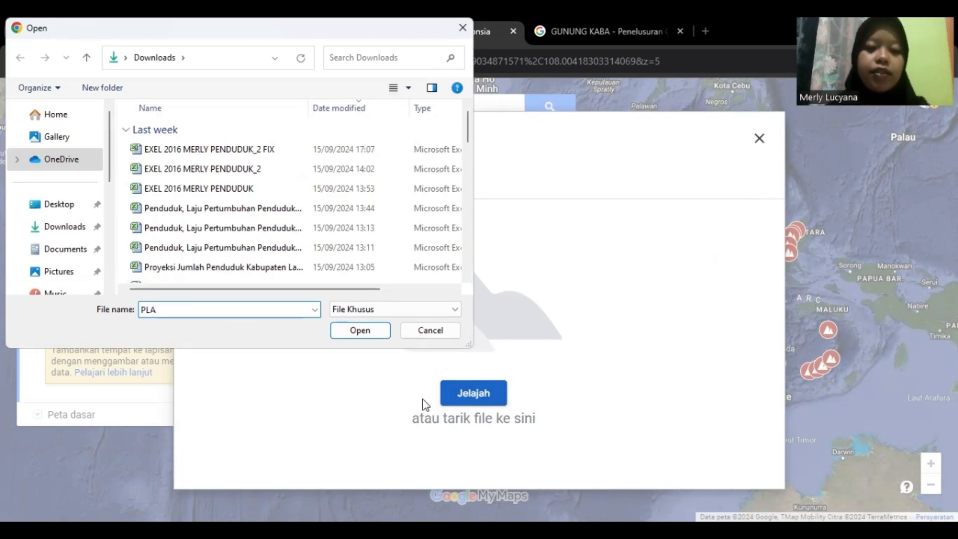
pyautogui.click(249, 327)
pyautogui.click(369, 331)
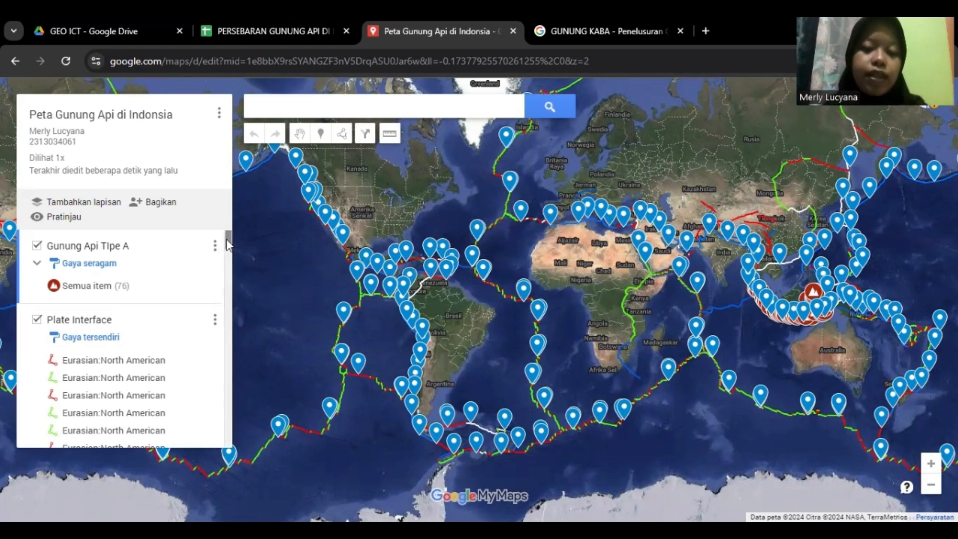
# Uncheck the Plate Motion layer in the legend to hide its blue markers
pyautogui.moveTo(227, 240); pyautogui.dragTo(235, 415)
pyautogui.scroll(-2, 164, 334)
pyautogui.scroll(-4, 163, 334)
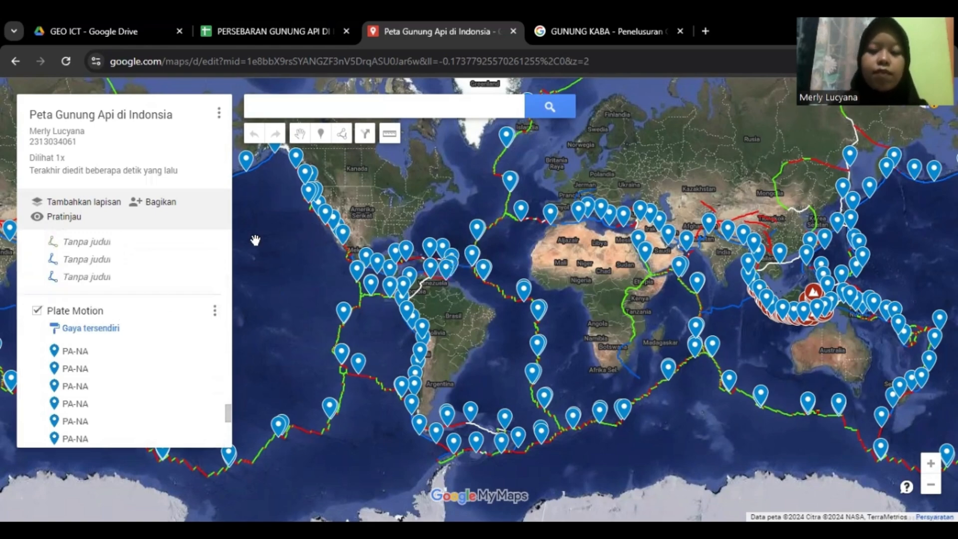
pyautogui.click(37, 311)
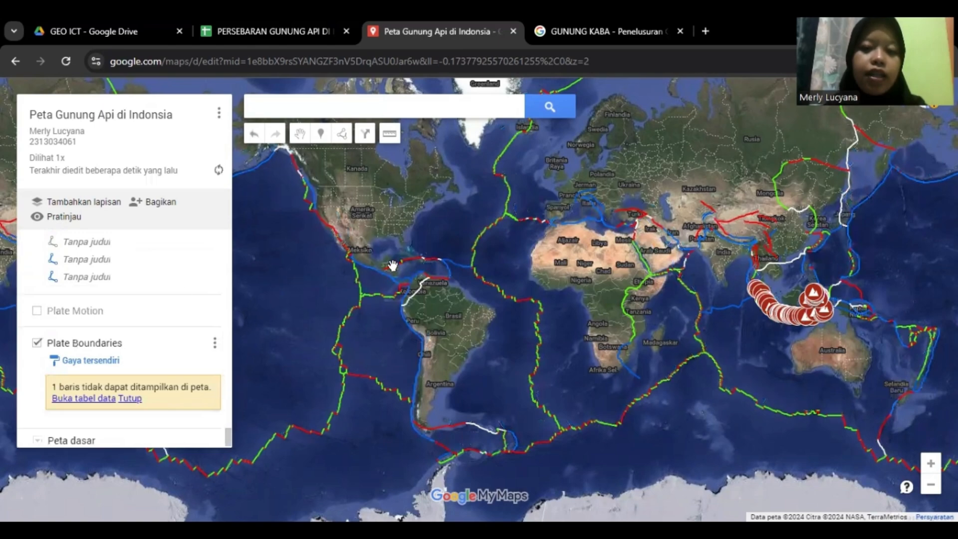
# Pan the world map to Indonesia and zoom in on its volcanoes and plate lines
pyautogui.moveTo(576, 253); pyautogui.dragTo(468, 235)
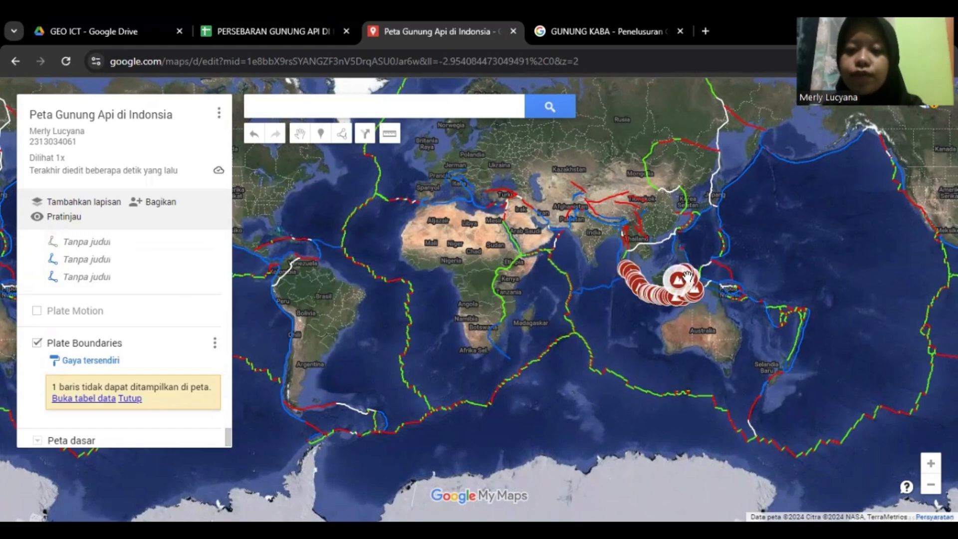
pyautogui.moveTo(681, 271); pyautogui.dragTo(655, 268)
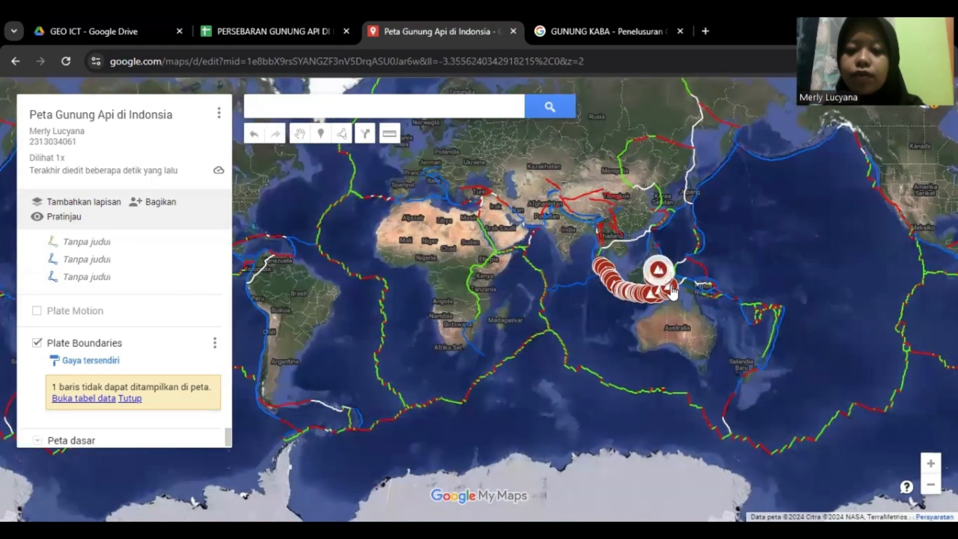
pyautogui.scroll(1, 658, 270)
pyautogui.scroll(3, 682, 292)
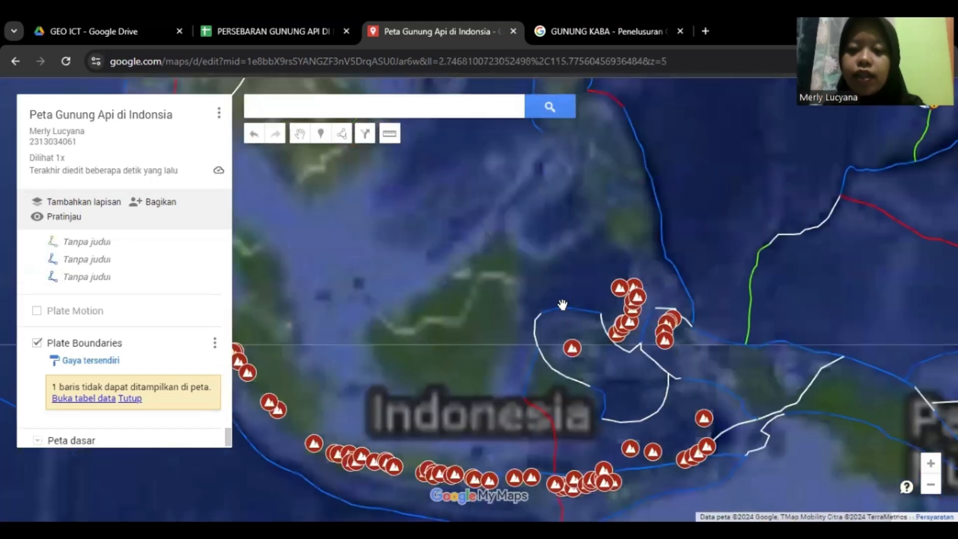
# Centre and zoom on the Indonesian islands, following the trench south of Sumatra to Java
pyautogui.moveTo(505, 250); pyautogui.dragTo(588, 194)
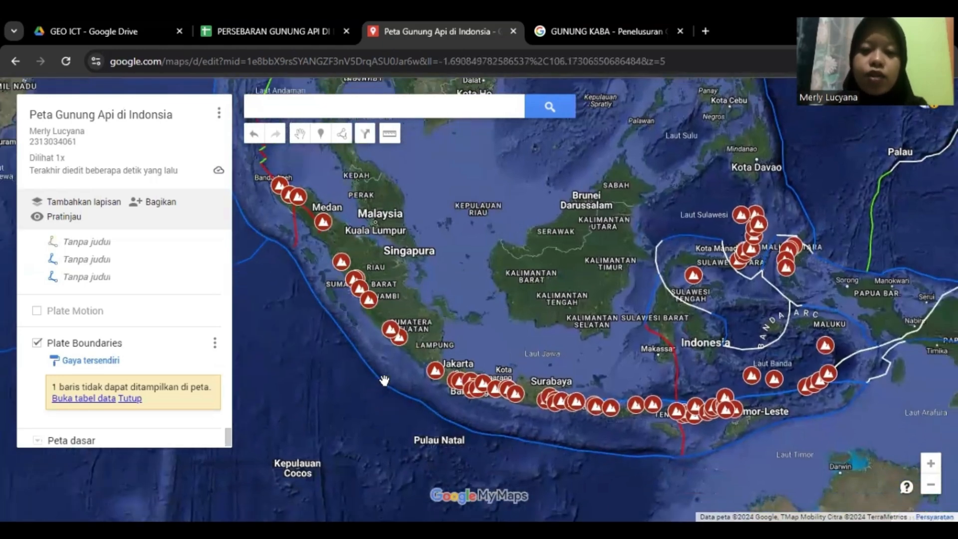
pyautogui.scroll(1, 385, 387)
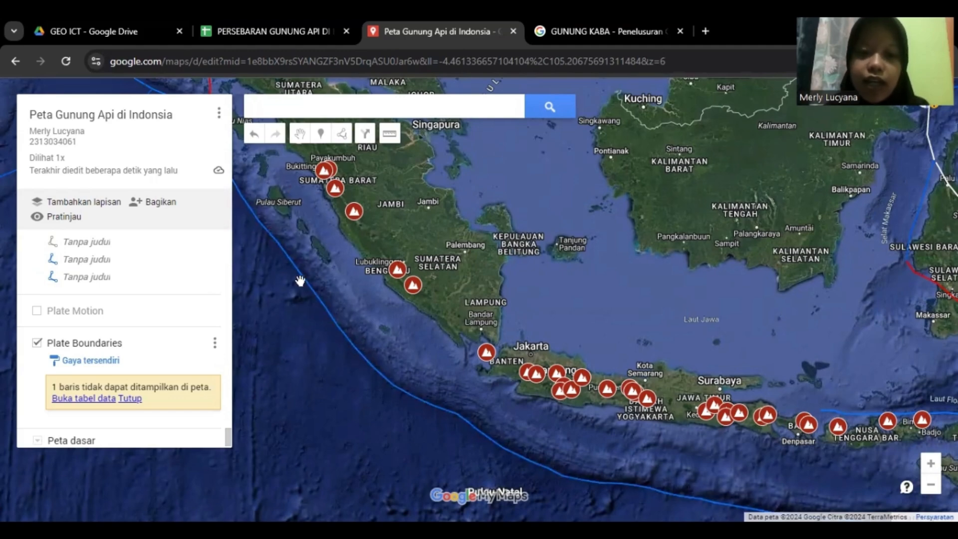
pyautogui.scroll(1, 649, 329)
pyautogui.scroll(-1, 654, 333)
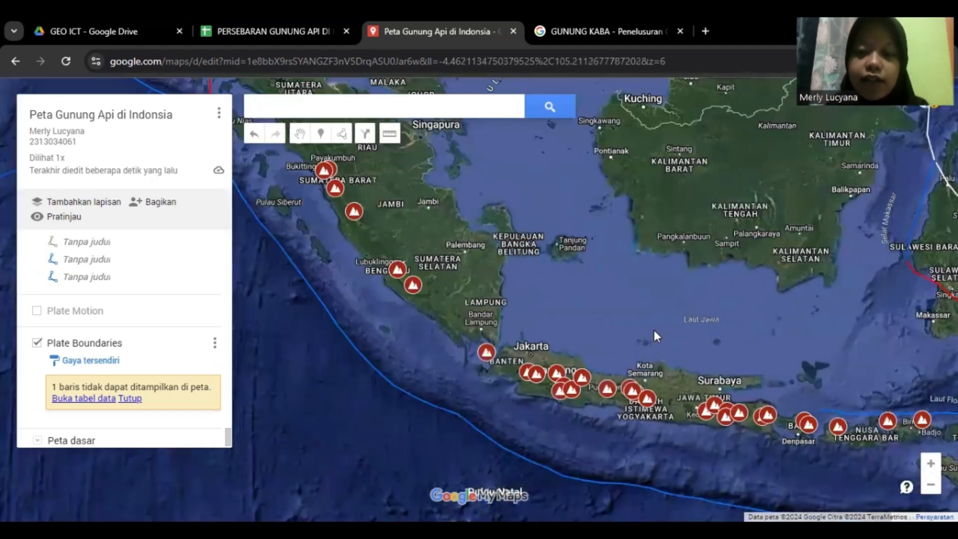
pyautogui.moveTo(379, 366); pyautogui.dragTo(500, 365)
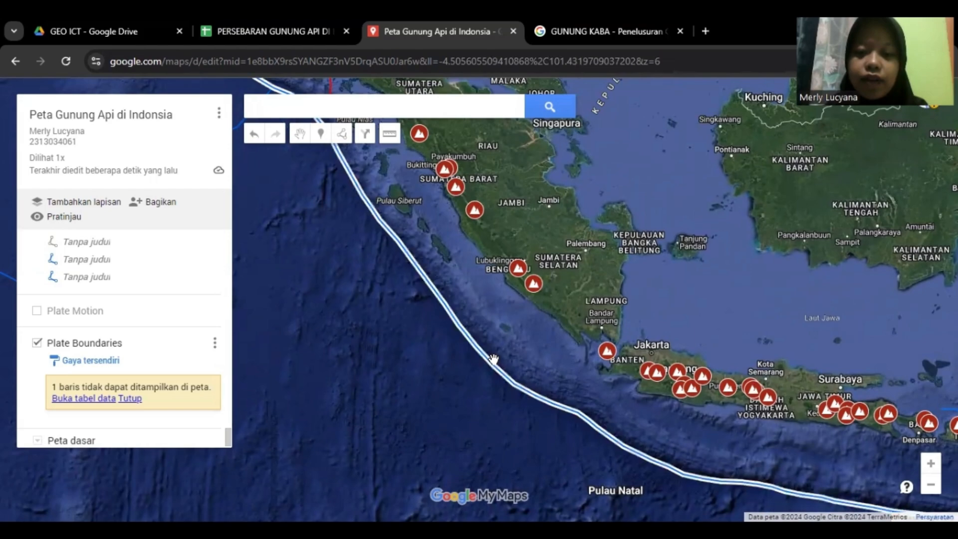
pyautogui.moveTo(490, 368); pyautogui.dragTo(262, 353)
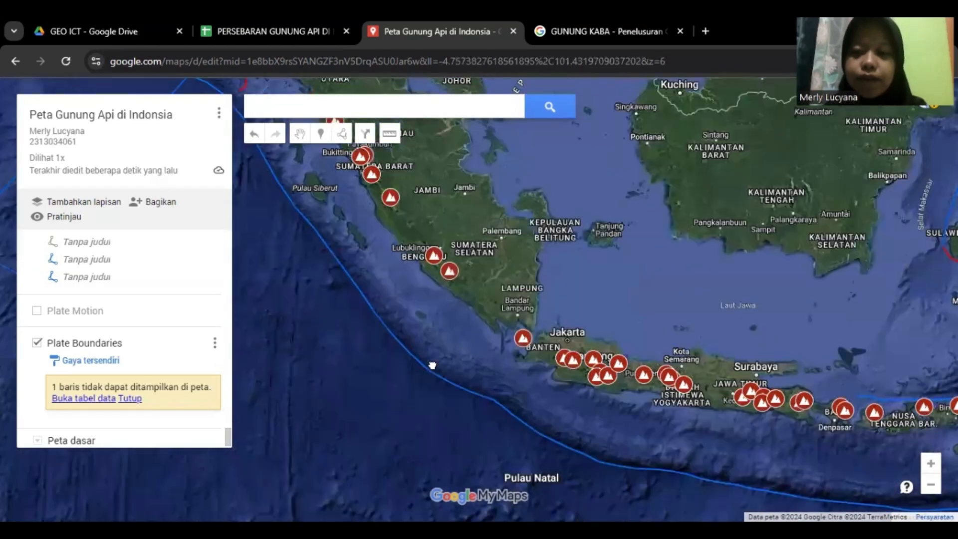
pyautogui.moveTo(644, 285); pyautogui.dragTo(678, 166)
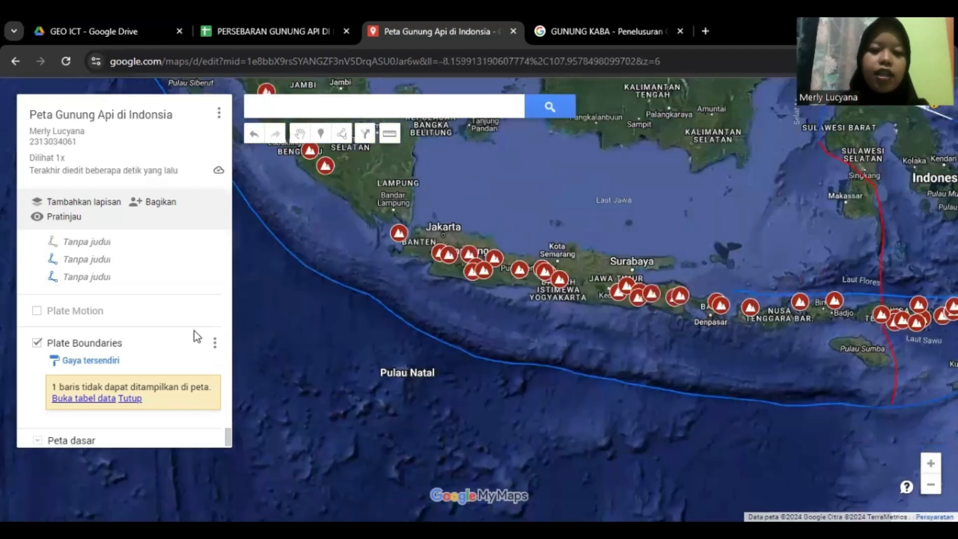
# Pan across Sumatra, Kalimantan and Java to frame the whole western archipelago
pyautogui.moveTo(516, 277); pyautogui.dragTo(555, 402)
pyautogui.moveTo(618, 268); pyautogui.dragTo(547, 320)
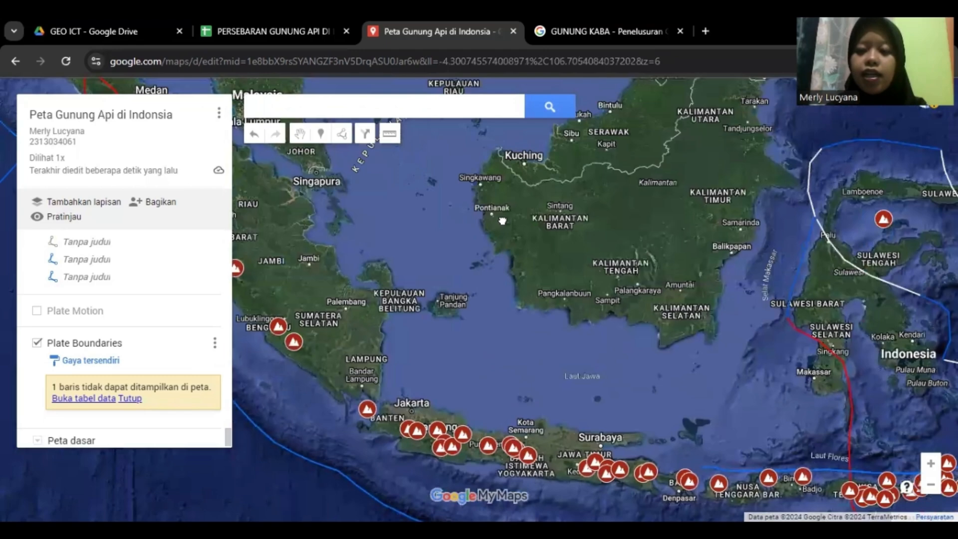
pyautogui.moveTo(503, 221); pyautogui.dragTo(545, 244)
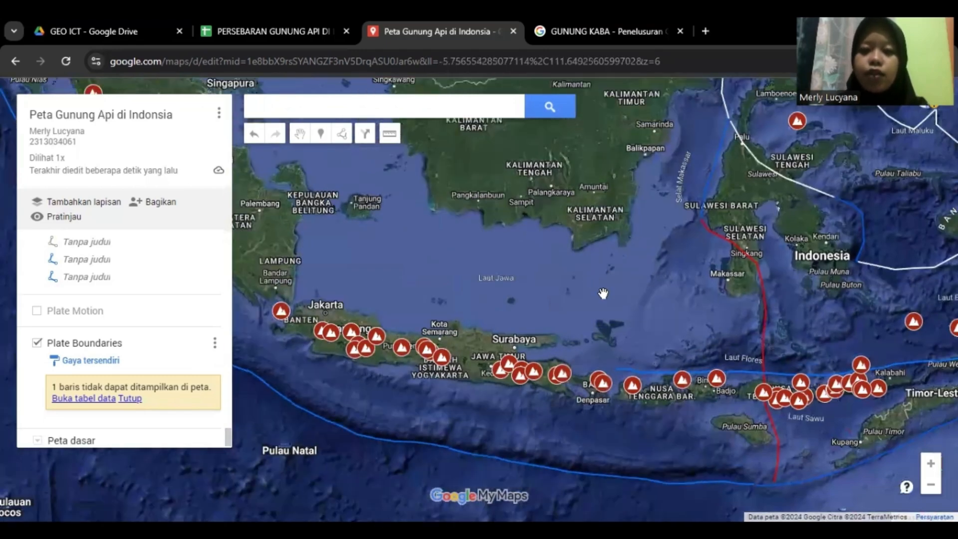
pyautogui.scroll(-1, 603, 293)
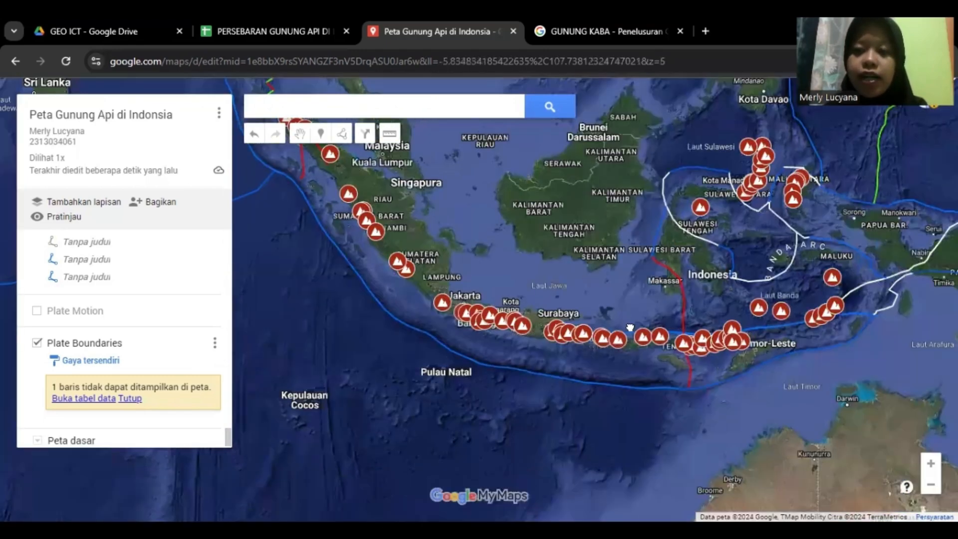
pyautogui.moveTo(631, 327); pyautogui.dragTo(655, 425)
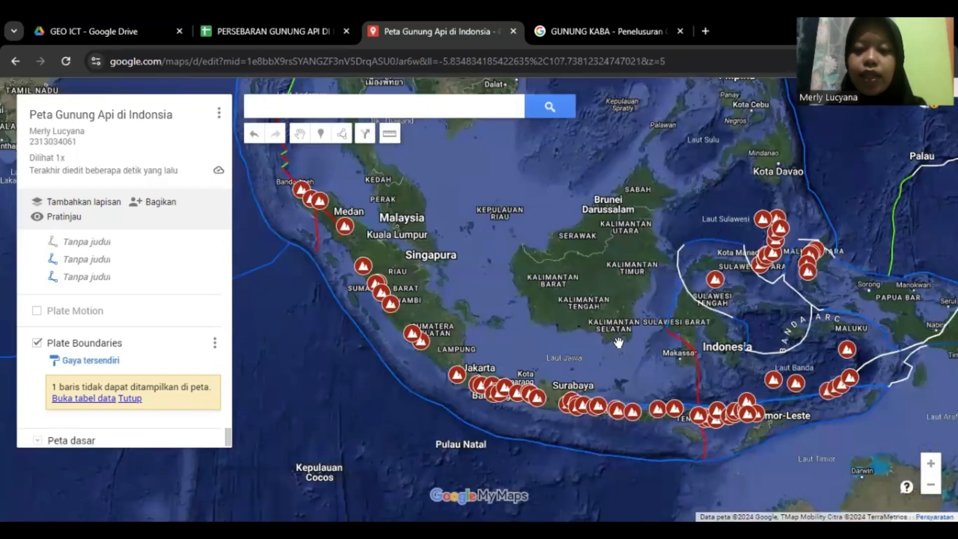
pyautogui.moveTo(615, 351); pyautogui.dragTo(542, 305)
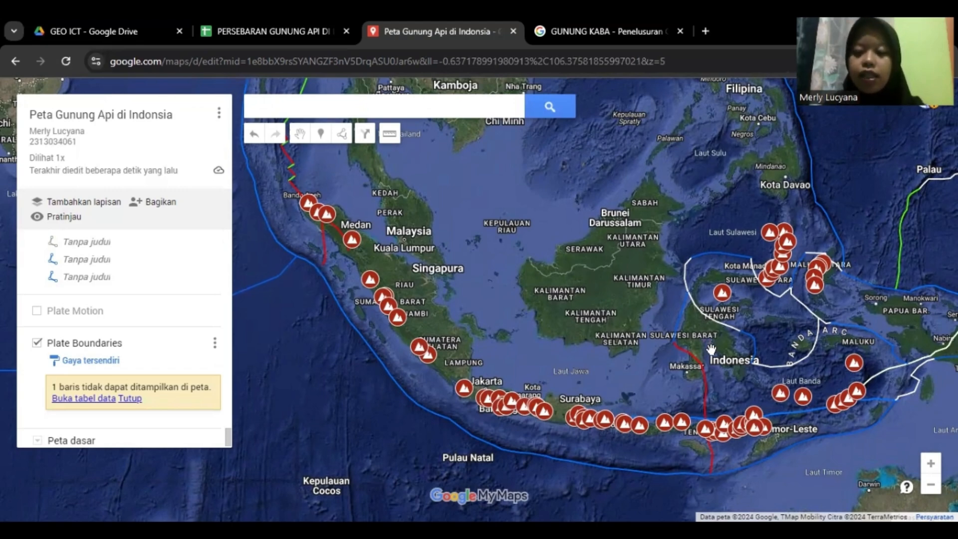
pyautogui.moveTo(585, 354); pyautogui.dragTo(530, 305)
pyautogui.moveTo(608, 325); pyautogui.dragTo(623, 334)
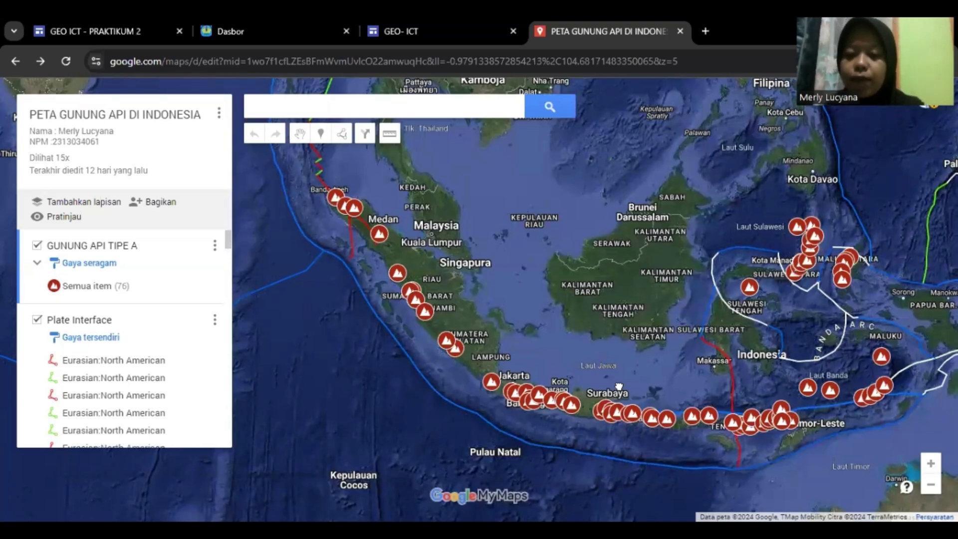
# Pan across the archipelago to check the layers, then open the map's Bagikan settings
pyautogui.moveTo(733, 396); pyautogui.dragTo(565, 369)
pyautogui.moveTo(699, 394)
pyautogui.mouseDown()
pyautogui.moveTo(696, 405)
pyautogui.moveTo(694, 388)
pyautogui.mouseUp()
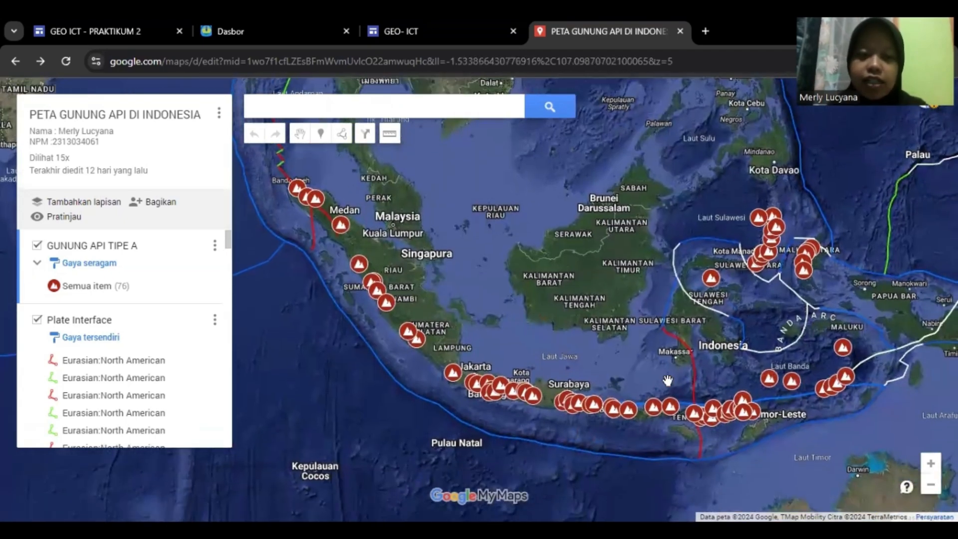
pyautogui.moveTo(657, 351); pyautogui.dragTo(616, 341)
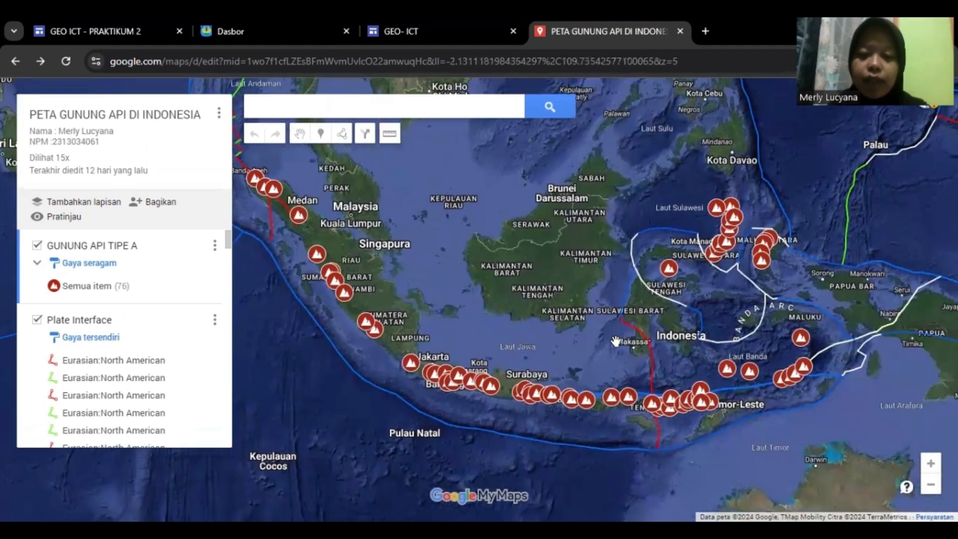
pyautogui.moveTo(549, 303); pyautogui.dragTo(596, 314)
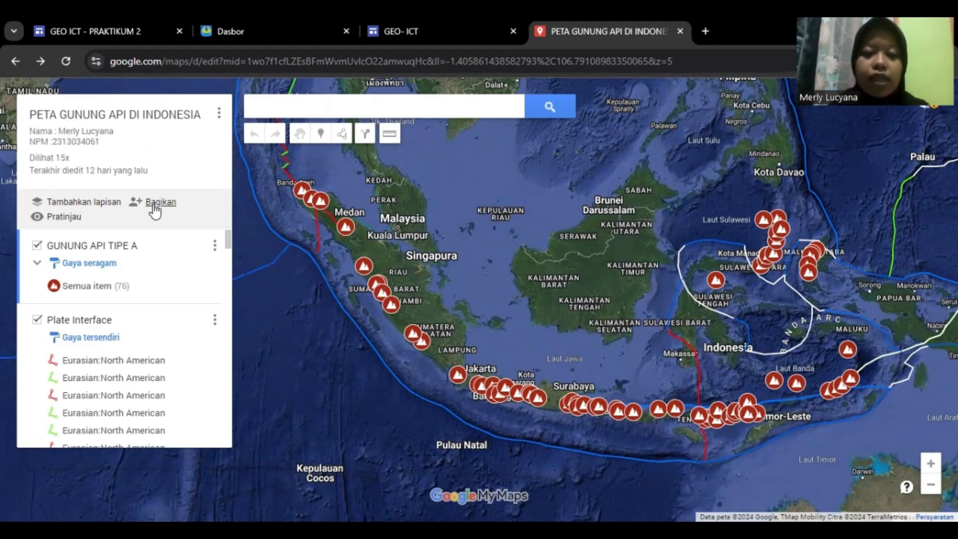
pyautogui.click(154, 206)
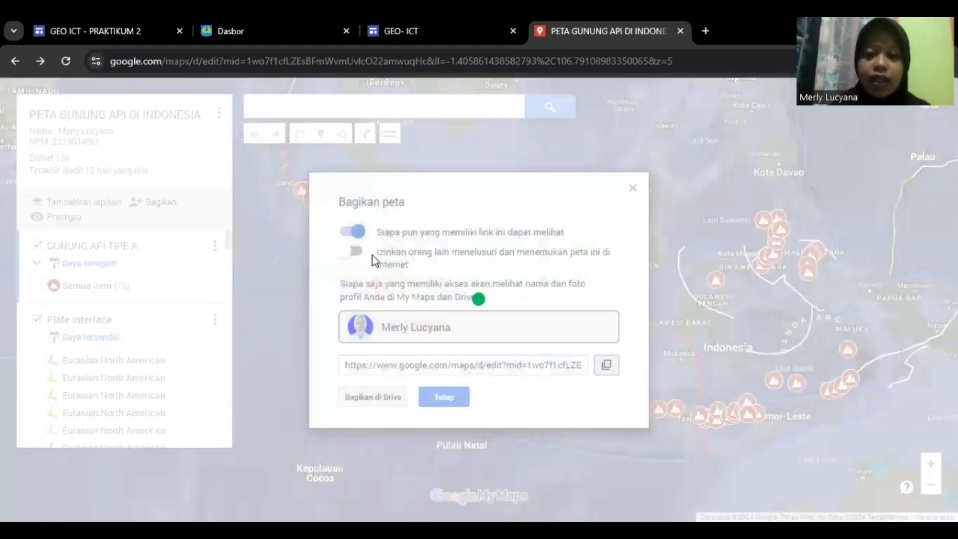
# Turn on viewing by anyone with the link and search visibility, and copy the share link
pyautogui.click(354, 253)
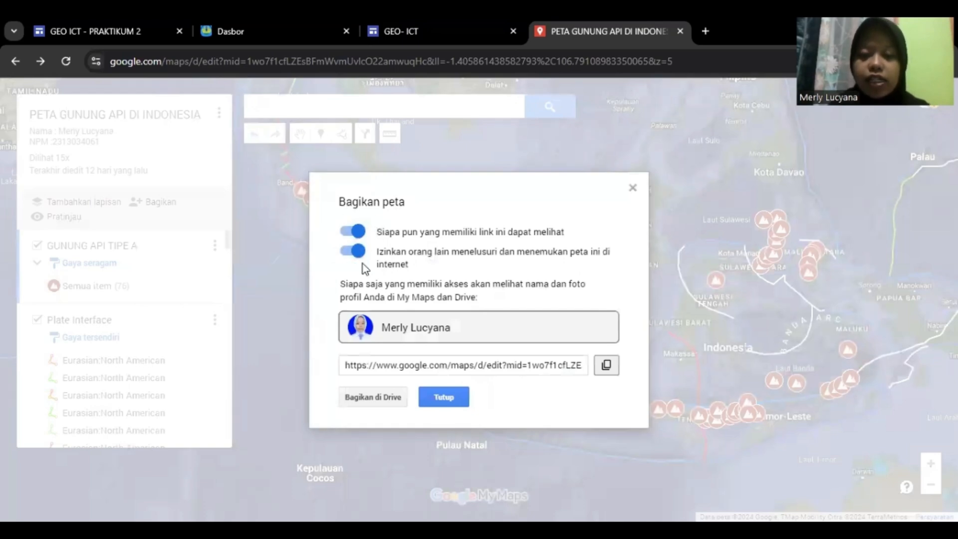
pyautogui.click(348, 233)
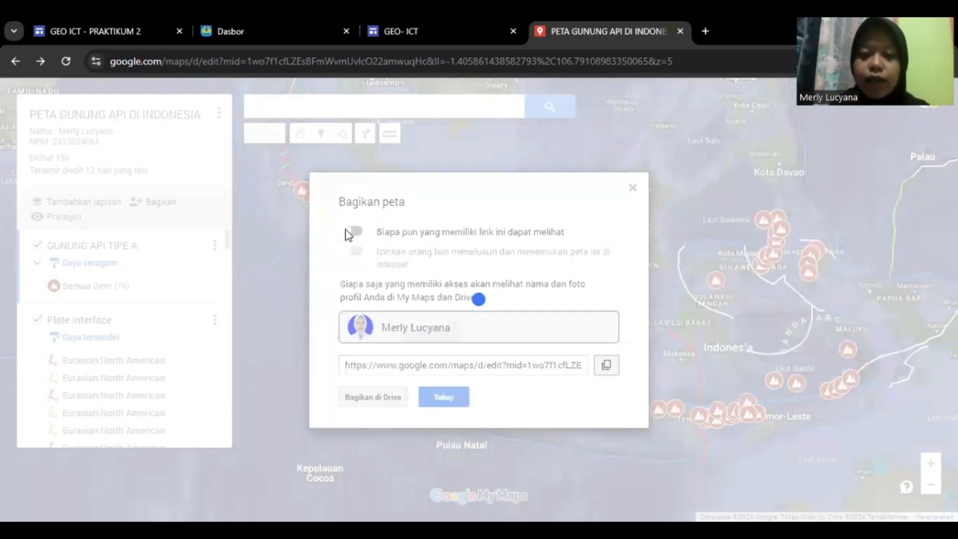
pyautogui.click(349, 233)
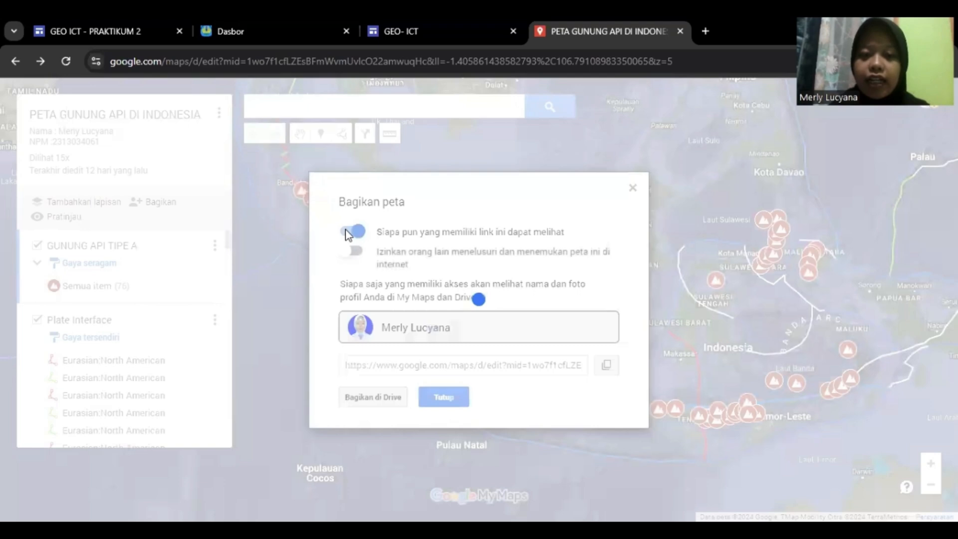
pyautogui.click(348, 256)
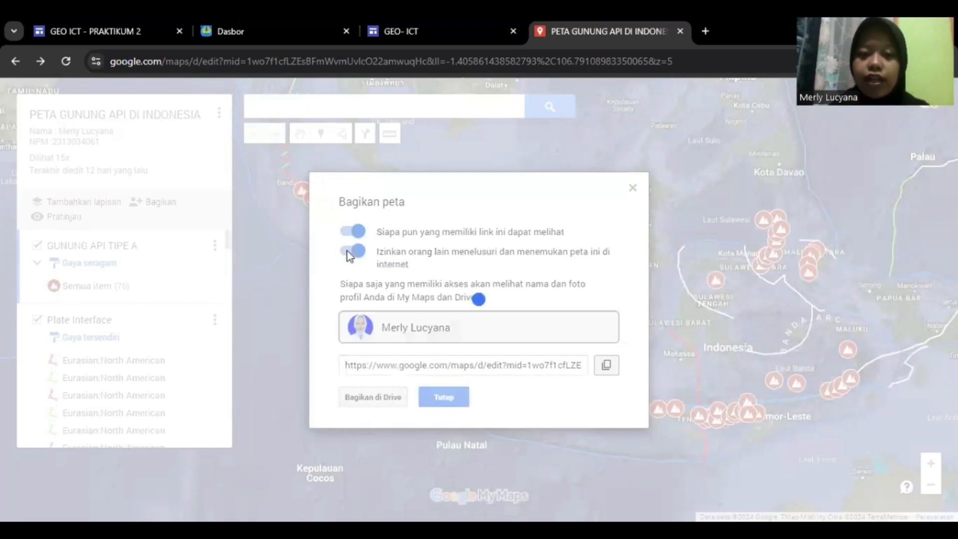
pyautogui.click(608, 371)
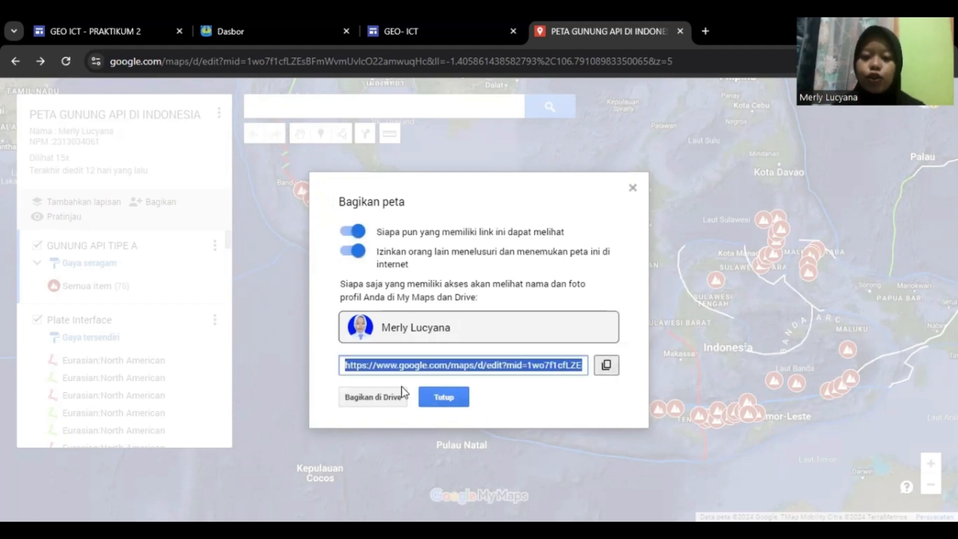
# In Drive sharing, confirm anyone with the link can view, copy the link, and finish
pyautogui.click(390, 406)
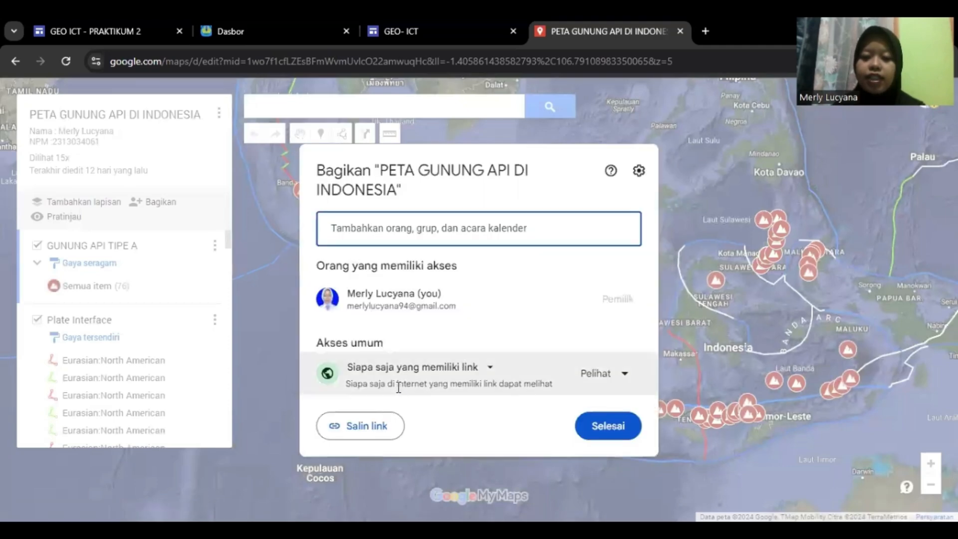
pyautogui.click(355, 437)
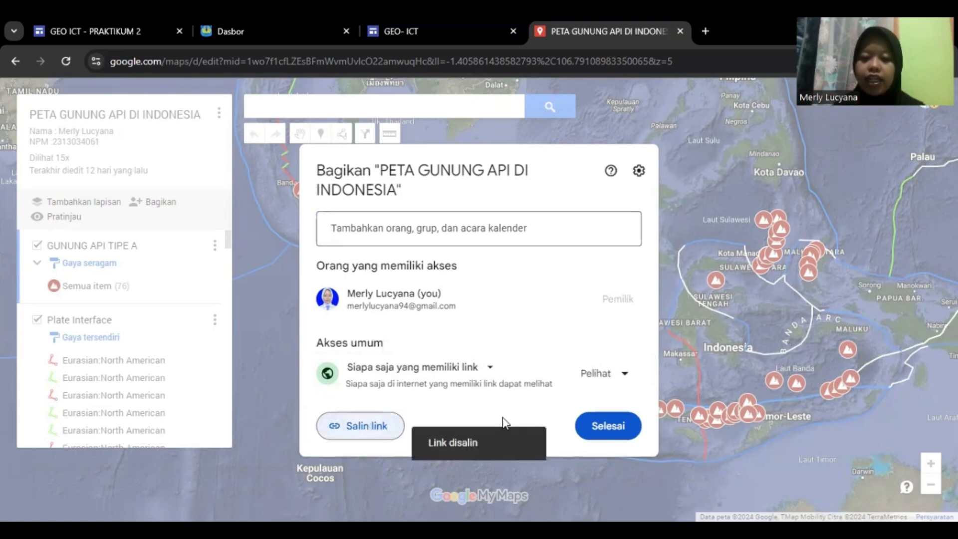
pyautogui.click(610, 424)
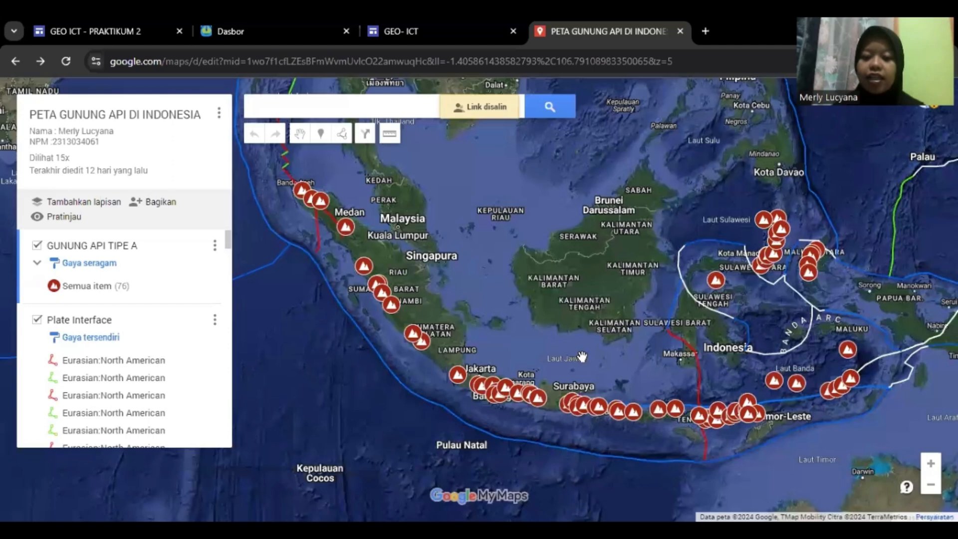
pyautogui.moveTo(568, 312)
pyautogui.mouseDown()
pyautogui.moveTo(492, 304)
pyautogui.moveTo(633, 347)
pyautogui.moveTo(564, 301)
pyautogui.mouseUp()
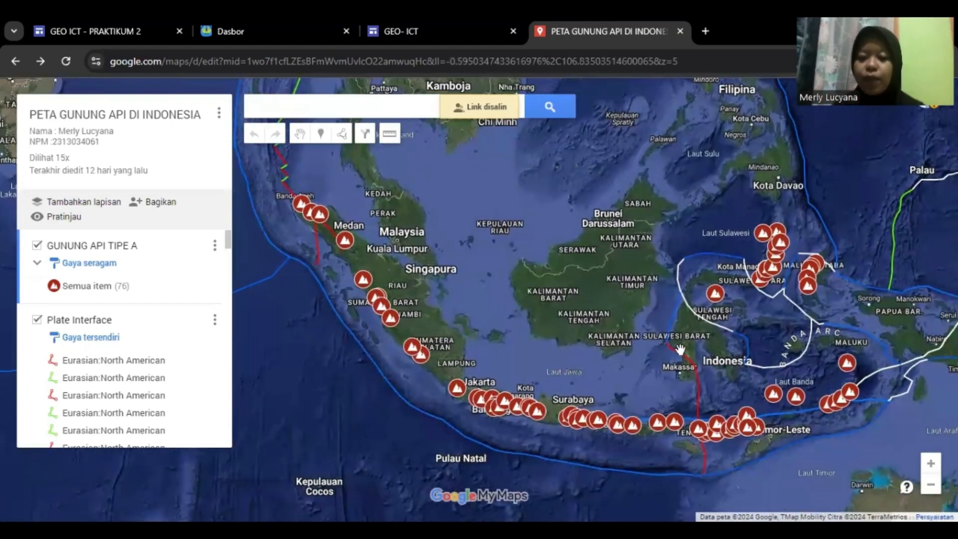
pyautogui.moveTo(657, 347); pyautogui.dragTo(687, 352)
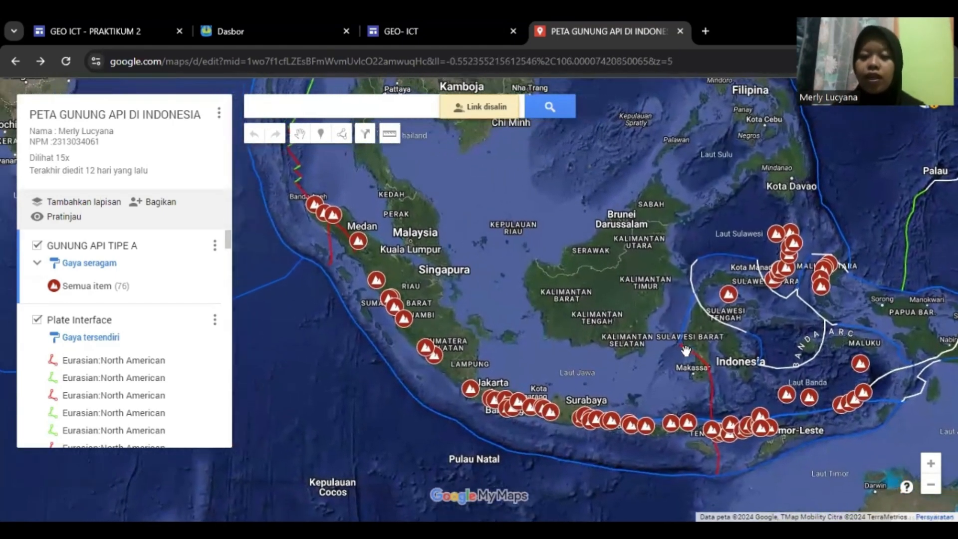
pyautogui.moveTo(777, 370)
pyautogui.mouseDown()
pyautogui.moveTo(733, 370)
pyautogui.moveTo(779, 380)
pyautogui.mouseUp()
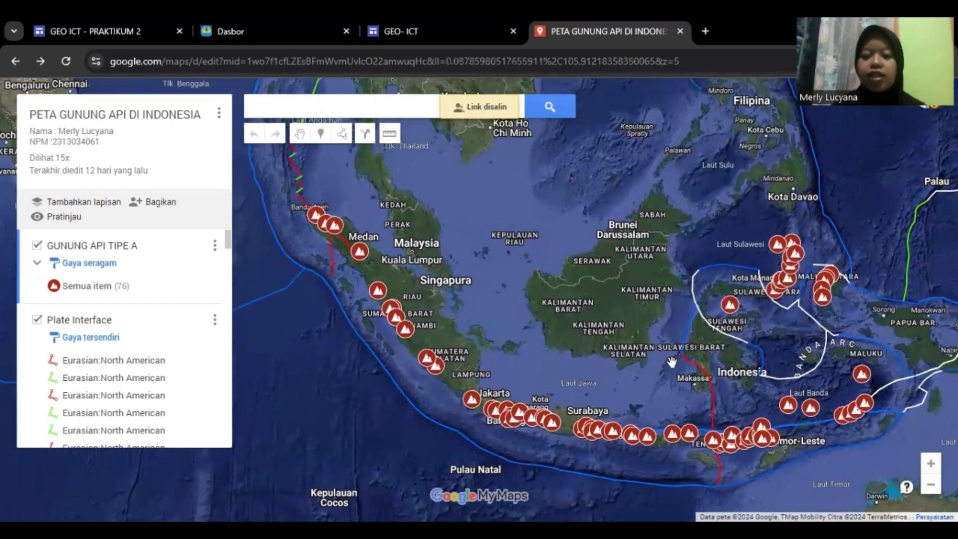
pyautogui.moveTo(662, 355)
pyautogui.mouseDown()
pyautogui.moveTo(640, 344)
pyautogui.moveTo(666, 359)
pyautogui.mouseUp()
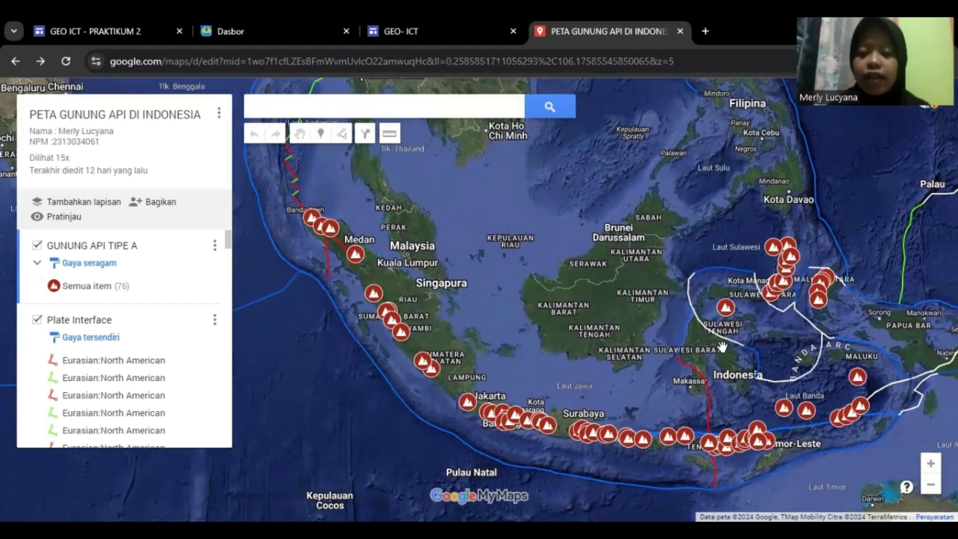